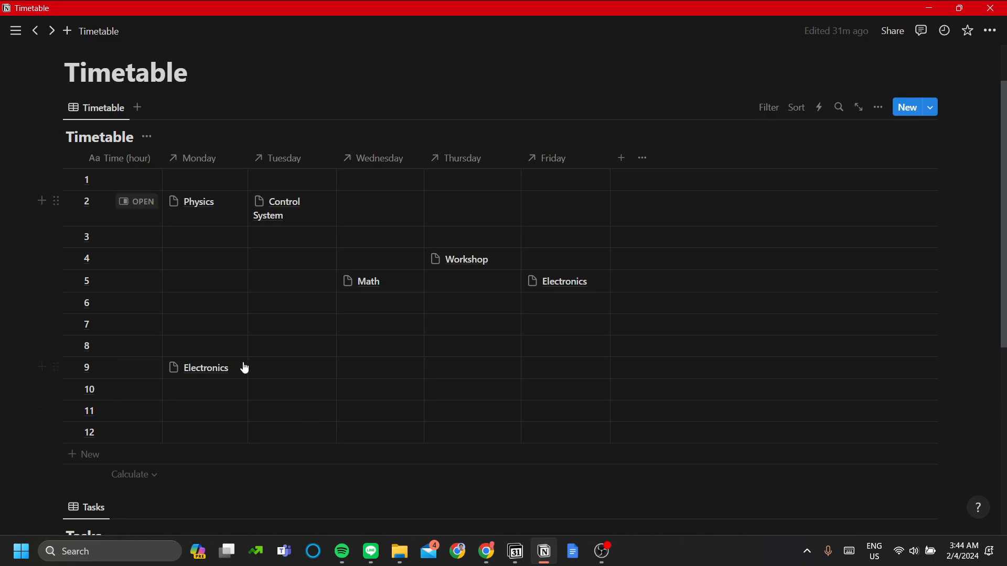
Step: Examine the existing Timetable database with its weekday columns and the linked Tasks database below it
scroll(409, 286, "down", 4)
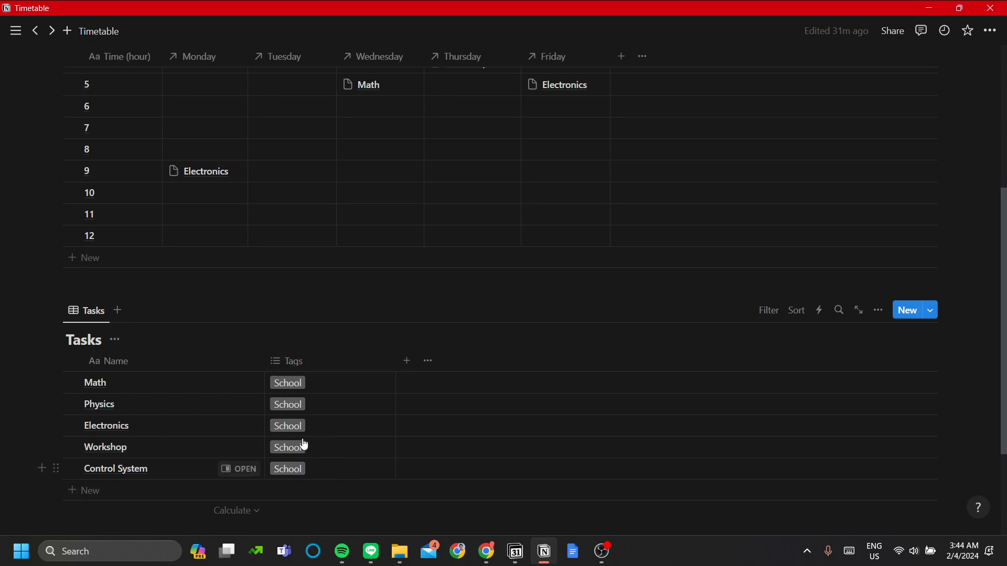
scroll(330, 340, "up", 5)
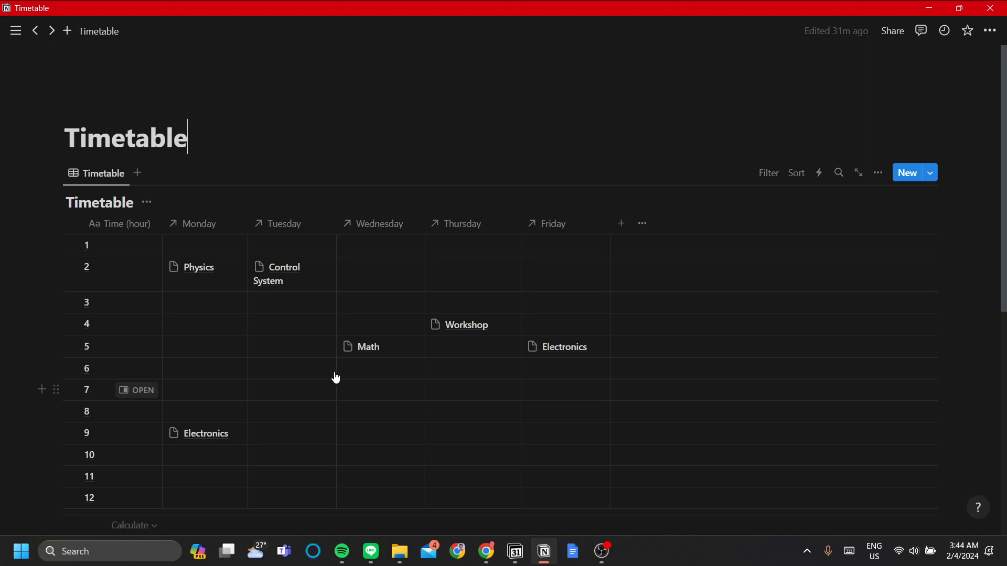
scroll(361, 160, "down", 3)
scroll(341, 170, "up", 3)
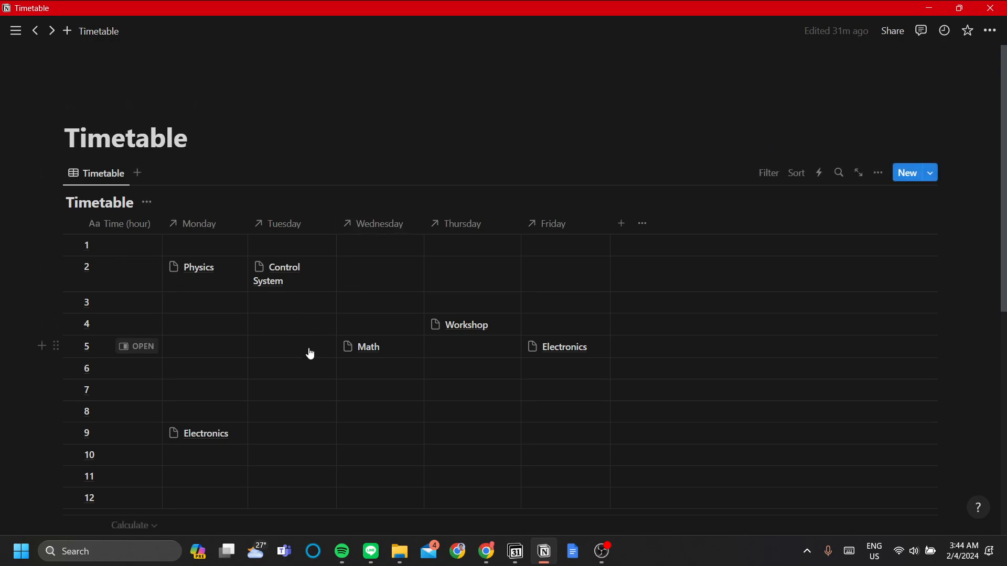
scroll(240, 296, "down", 3)
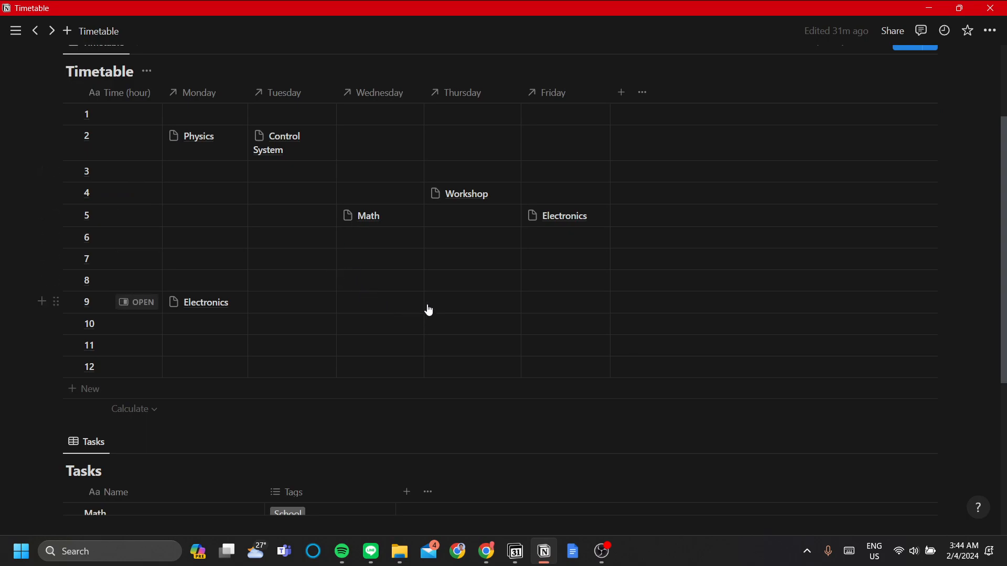
scroll(429, 310, "up", 2)
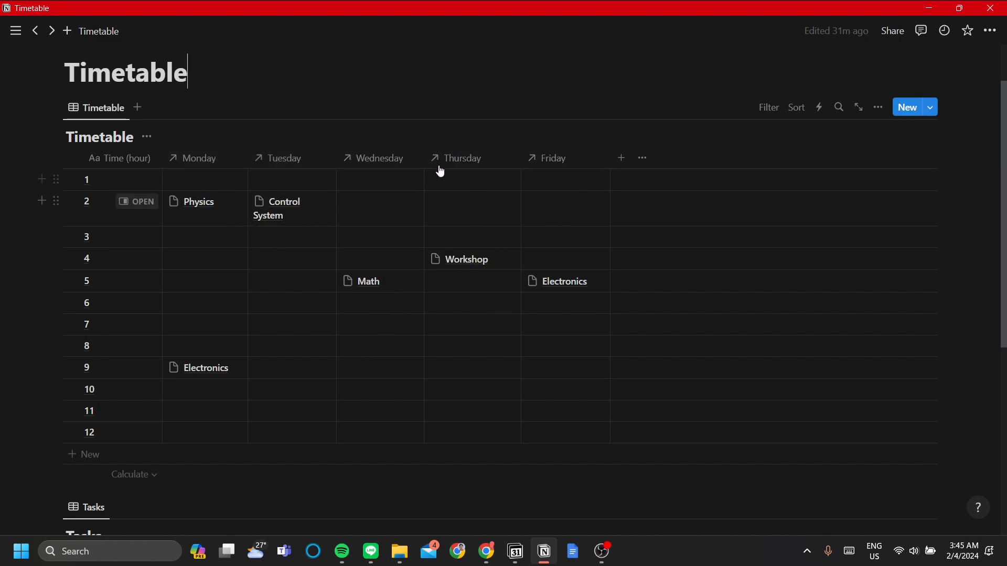
scroll(315, 375, "down", 4)
scroll(325, 320, "up", 4)
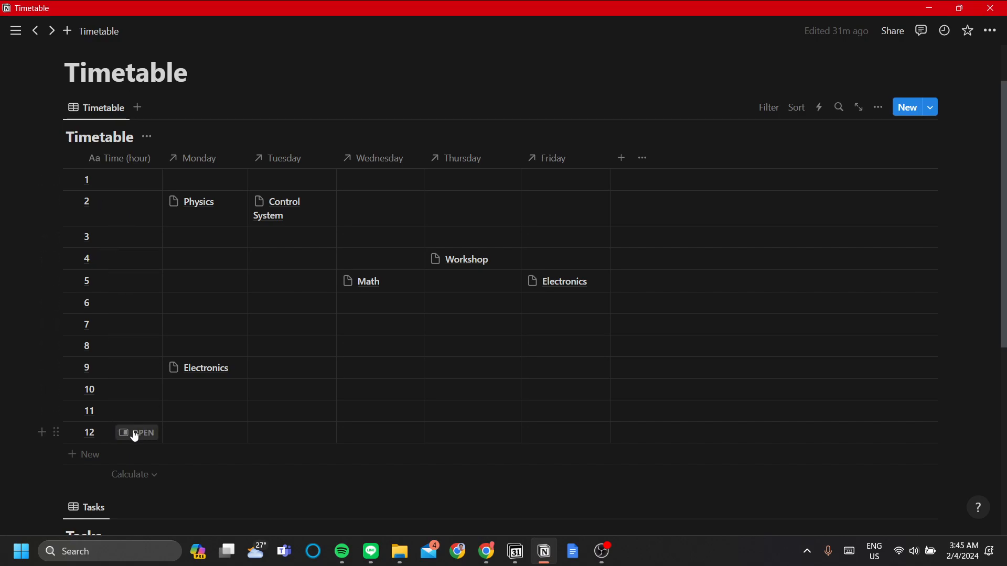
scroll(104, 356, "down", 3)
scroll(184, 262, "up", 2)
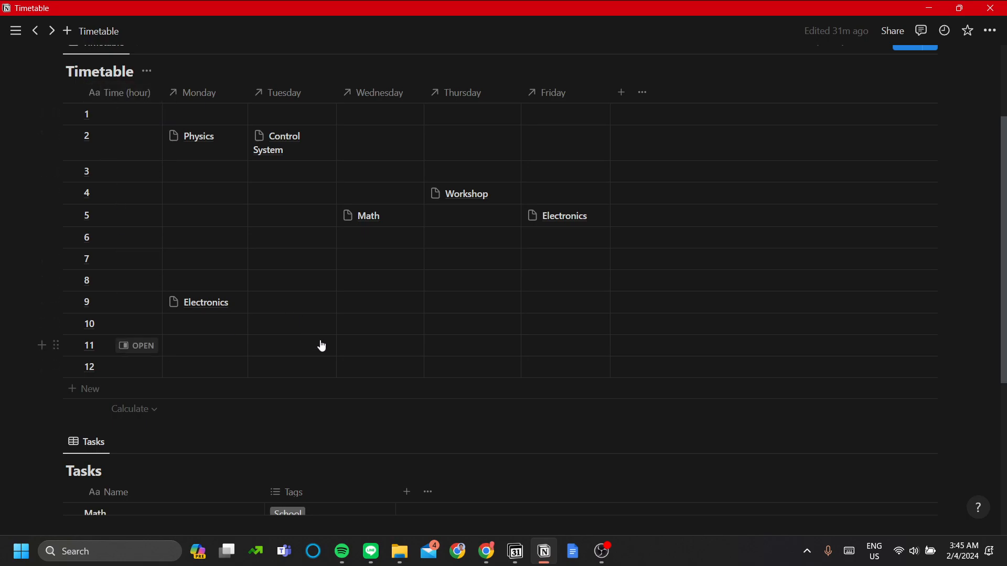
scroll(118, 215, "up", 2)
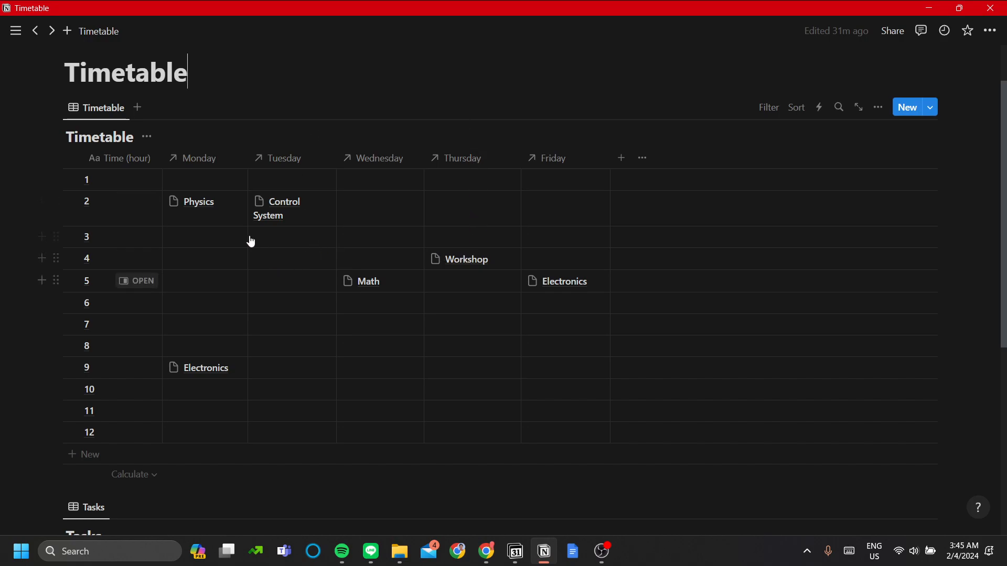
Step: In the Physics page linked under Monday hour 2, add the lines "lab notes:" and "tasks management:", and close the page
left_click(203, 212)
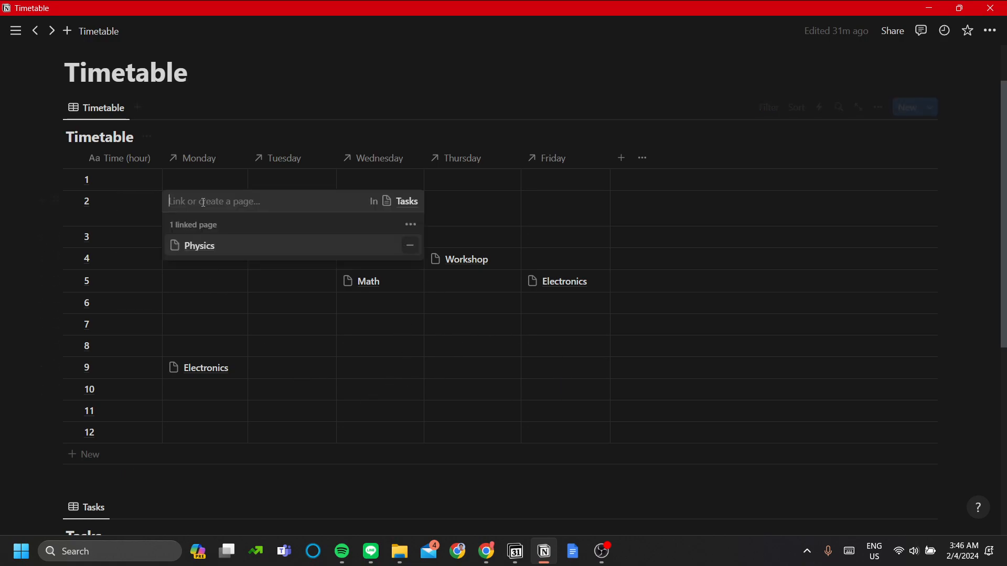
left_click(217, 259)
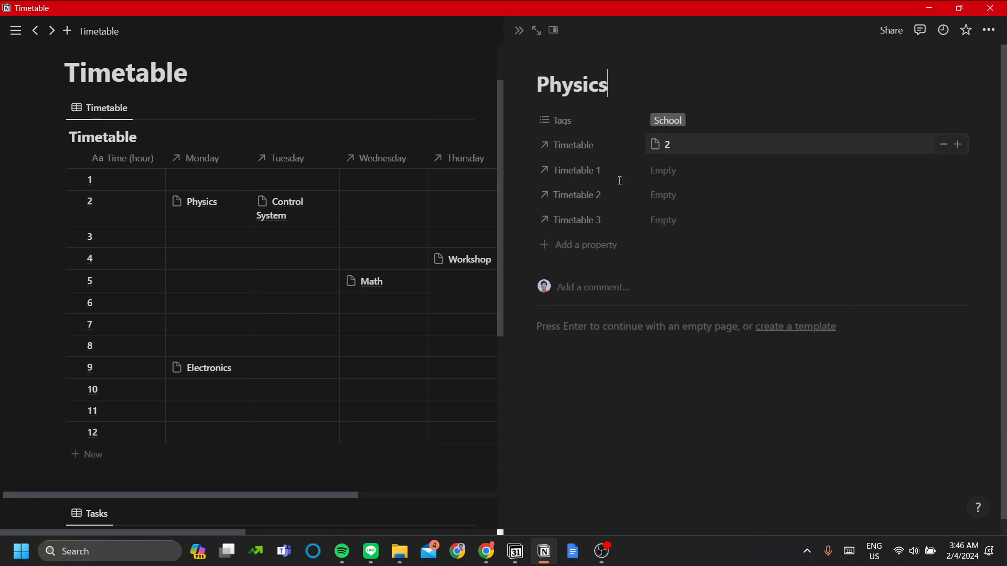
left_click(655, 328)
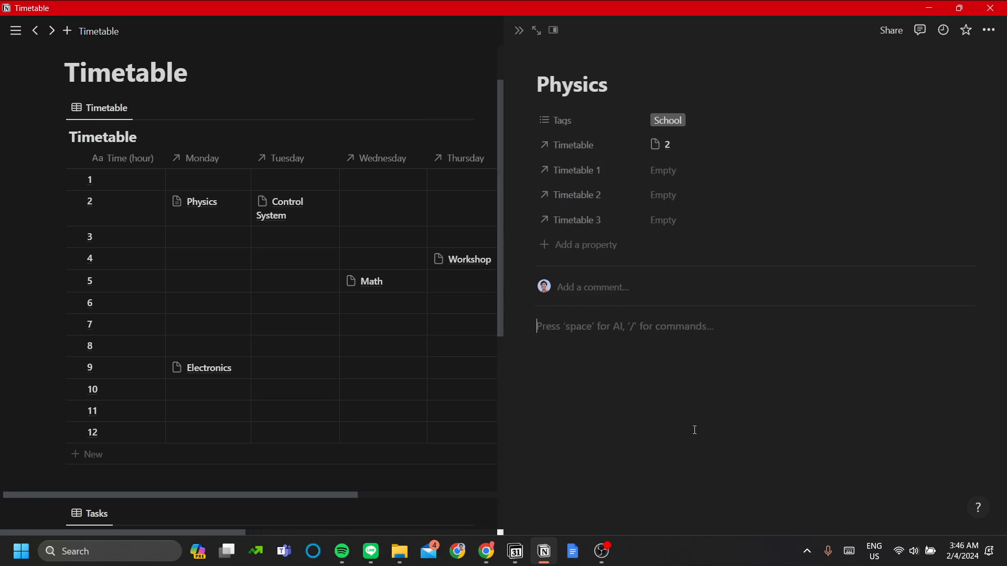
type("lab notes:")
key("Return")
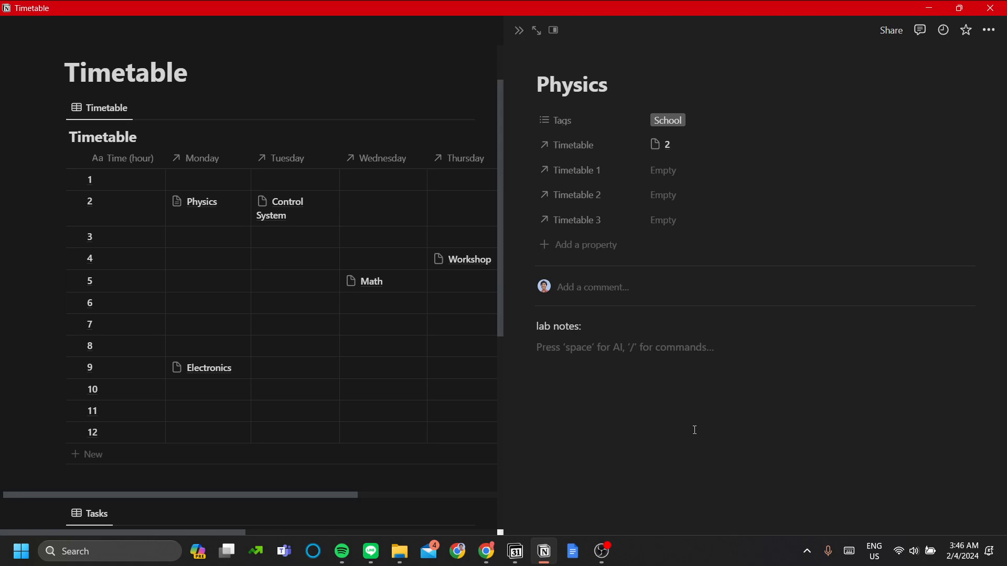
type("tas")
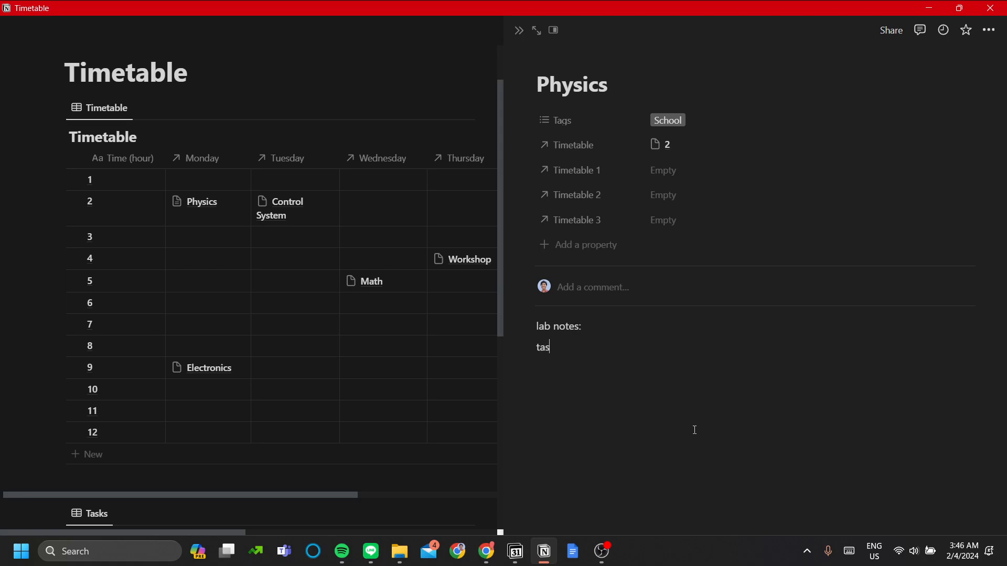
type("ks management:")
key("Return")
left_click(400, 81)
left_click(519, 30)
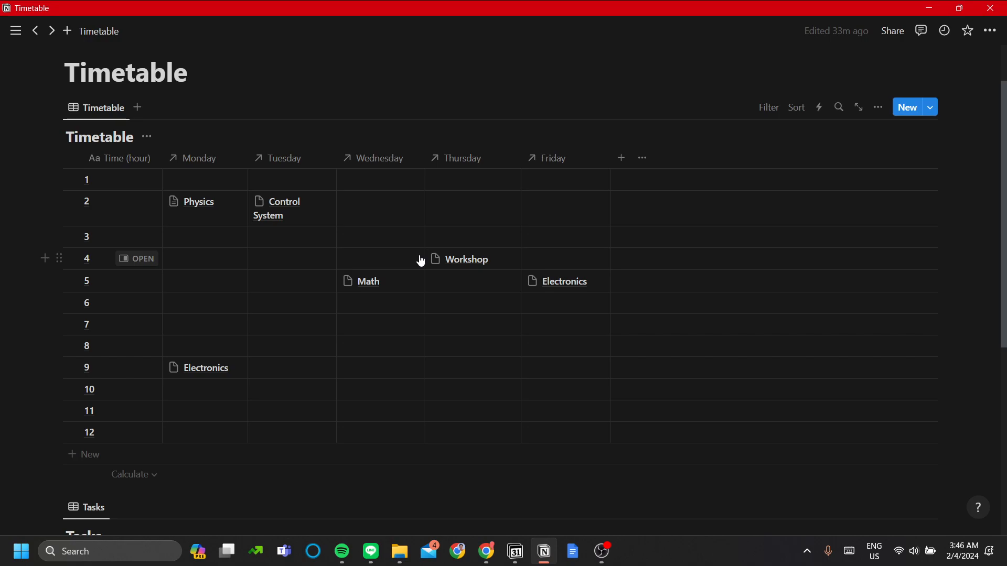
scroll(332, 319, "down", 2)
scroll(335, 319, "up", 2)
scroll(335, 320, "down", 5)
scroll(367, 322, "up", 6)
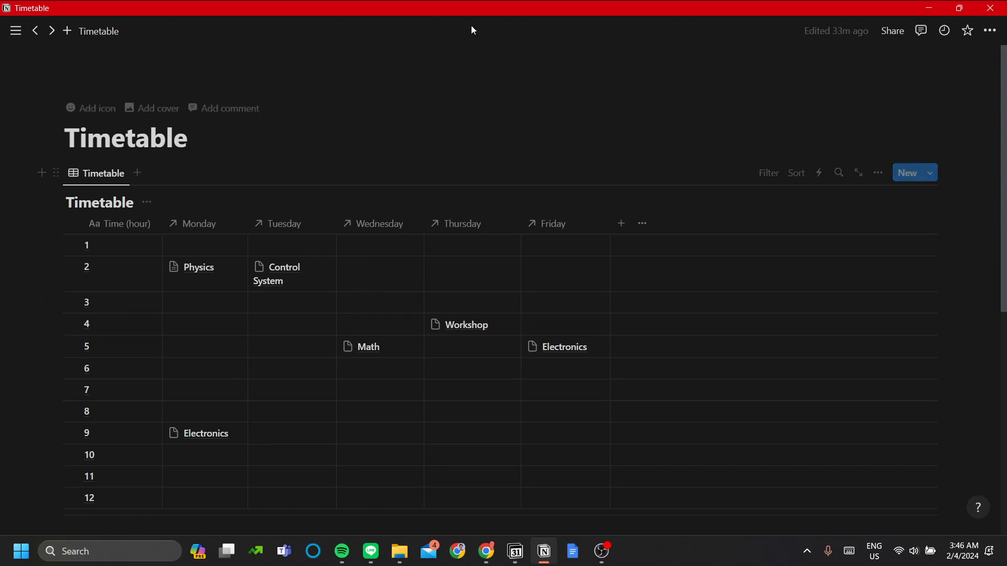
Step: Create a new empty page titled "New Timetable"
mouse_move(5, 68)
left_click(136, 230)
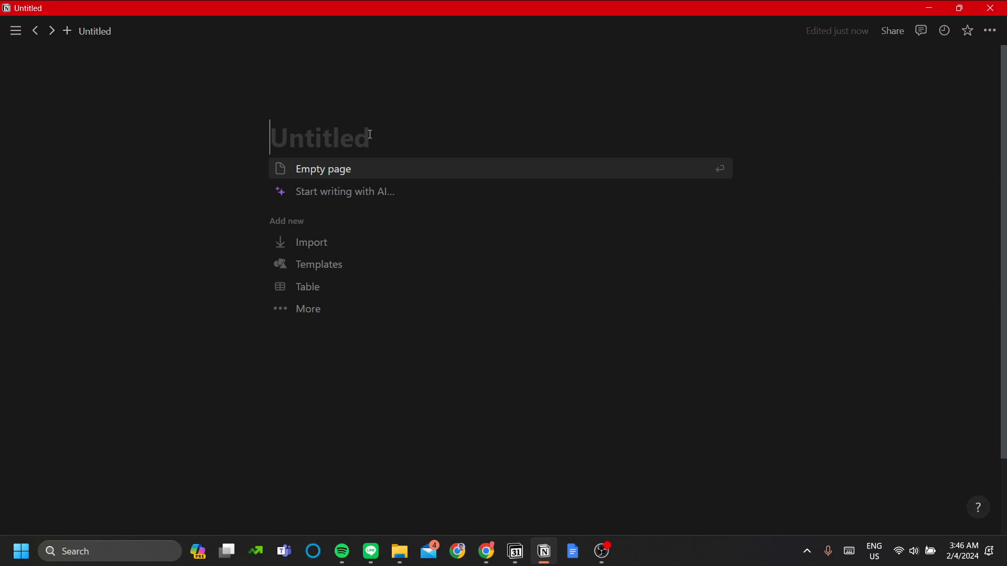
type("T")
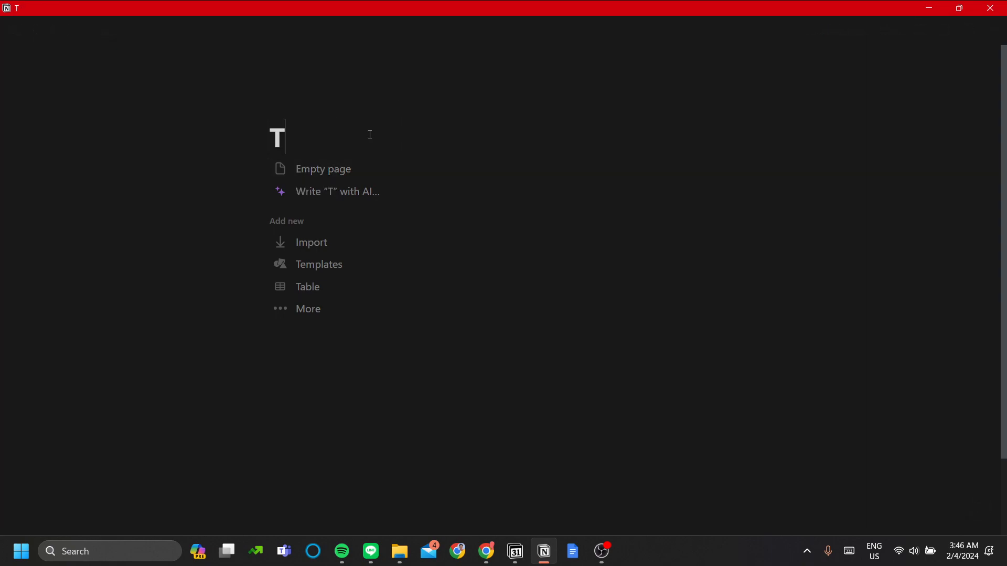
key("BackSpace")
type("New Time")
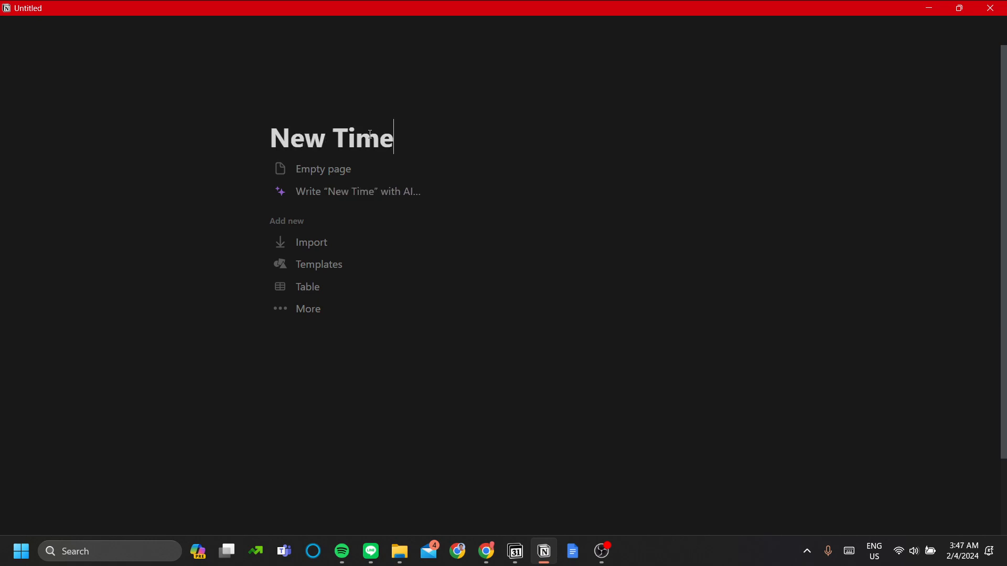
type("table")
key("Return")
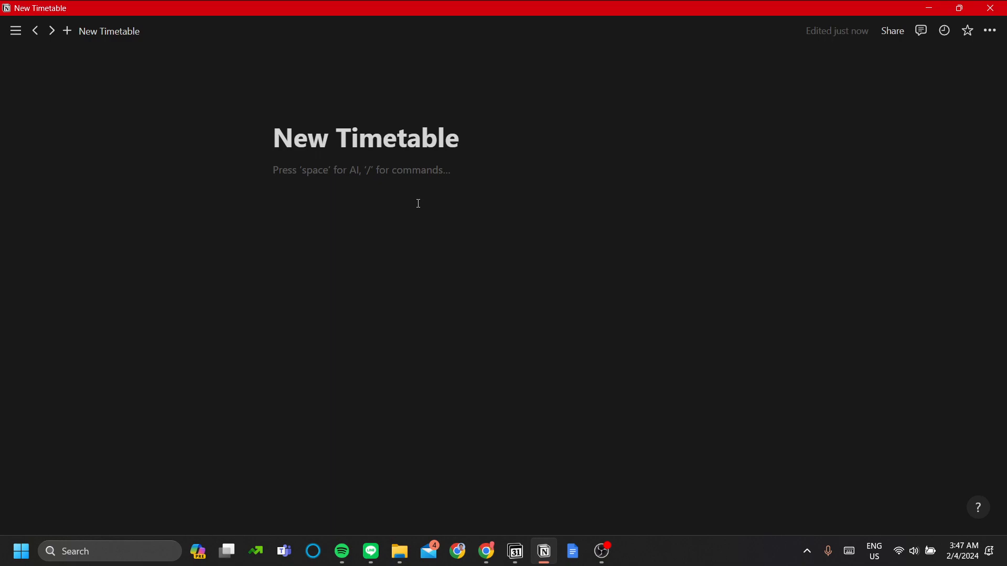
Step: Insert a table view on the page with a new database as its data source
type("/")
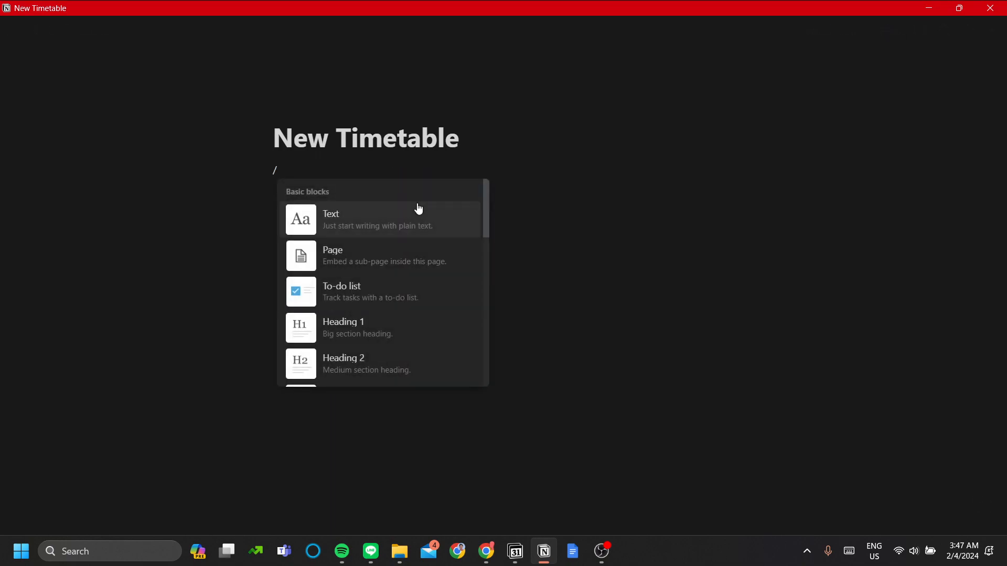
key("BackSpace")
type("/view")
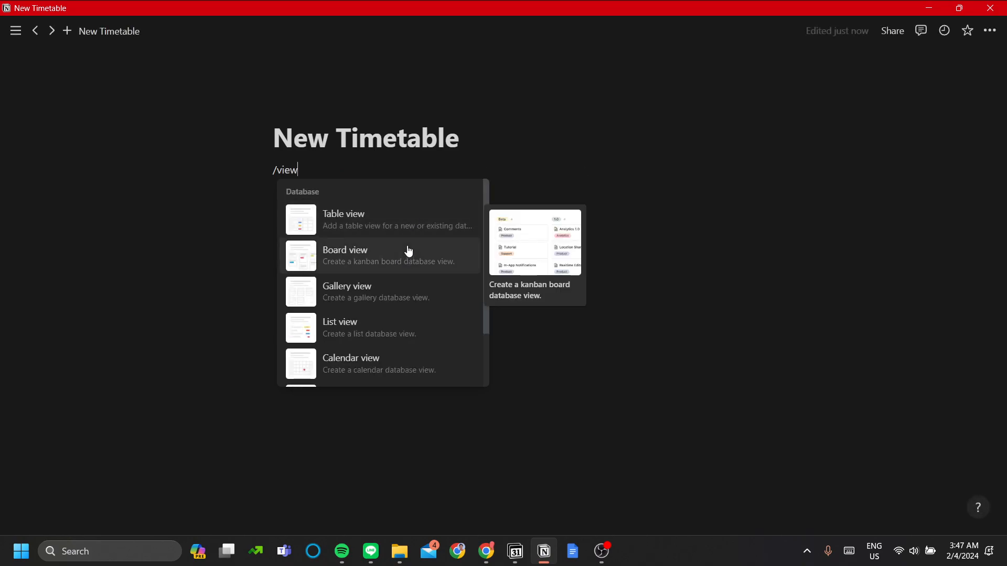
left_click(414, 230)
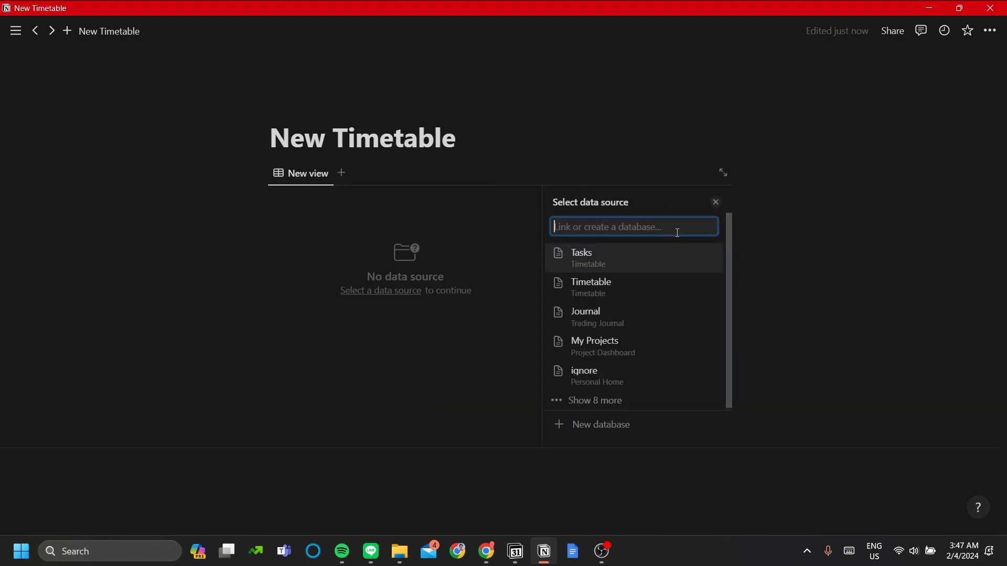
left_click(612, 431)
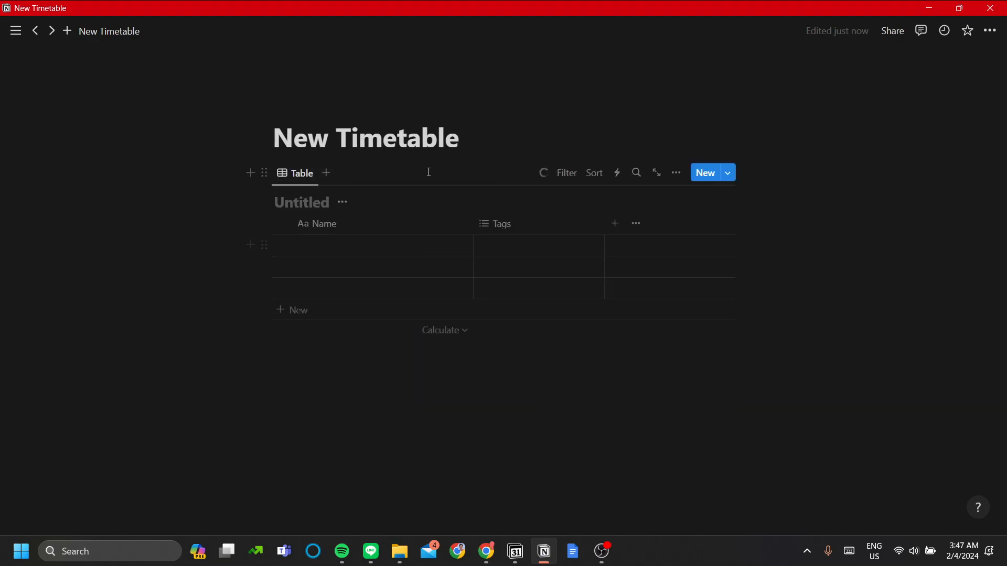
Step: Title the new database "New Timetable"
type("T")
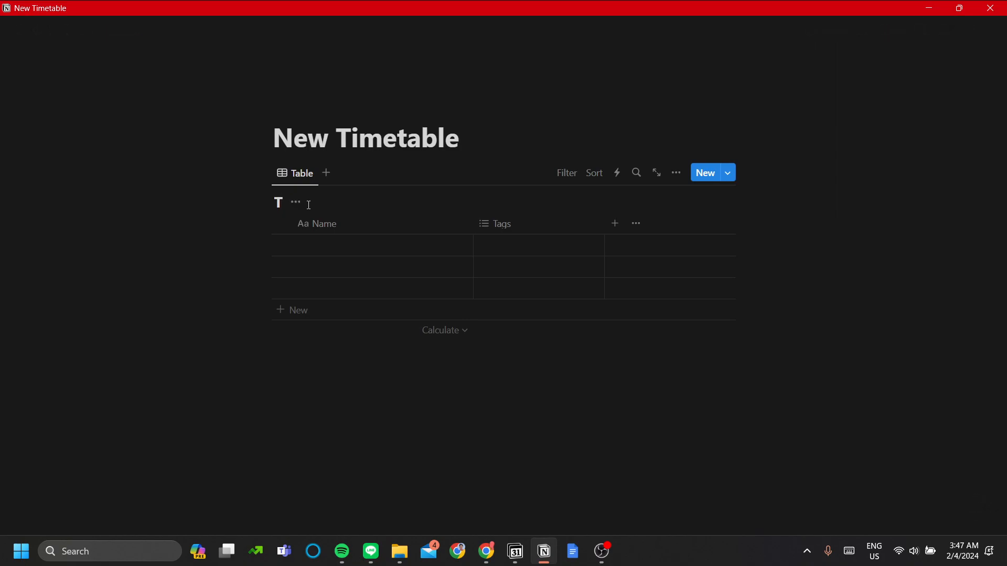
key("BackSpace")
type("Timetable")
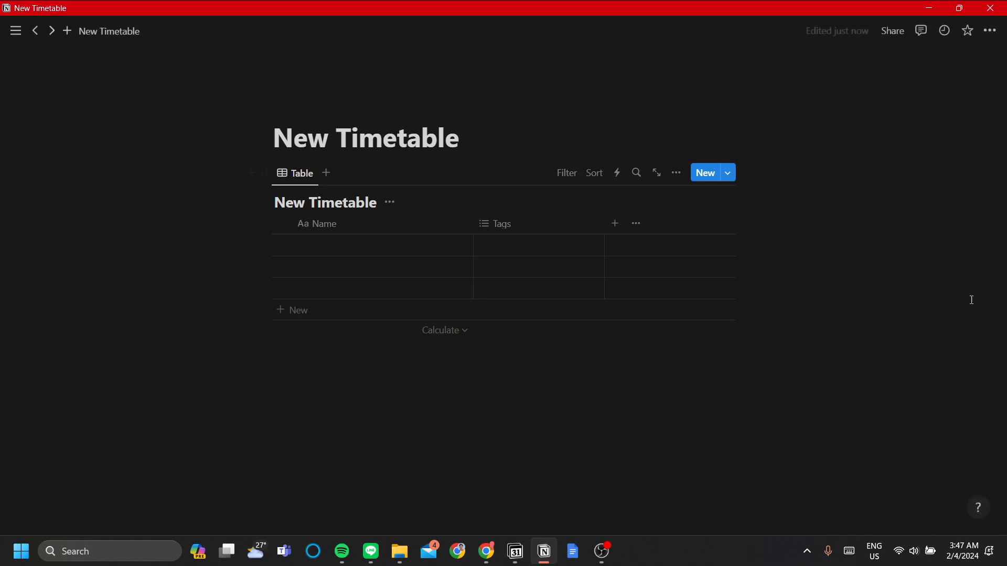
left_click(687, 446)
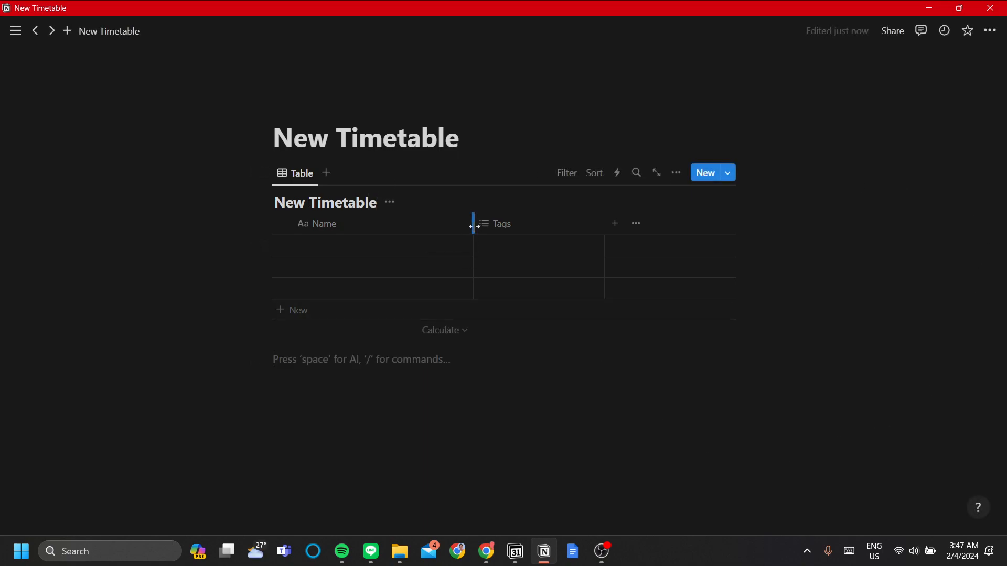
Step: Narrow the database's Name column to less than half its width and rename it "Hours"
left_click_drag(472, 226, 356, 226)
left_click(320, 226)
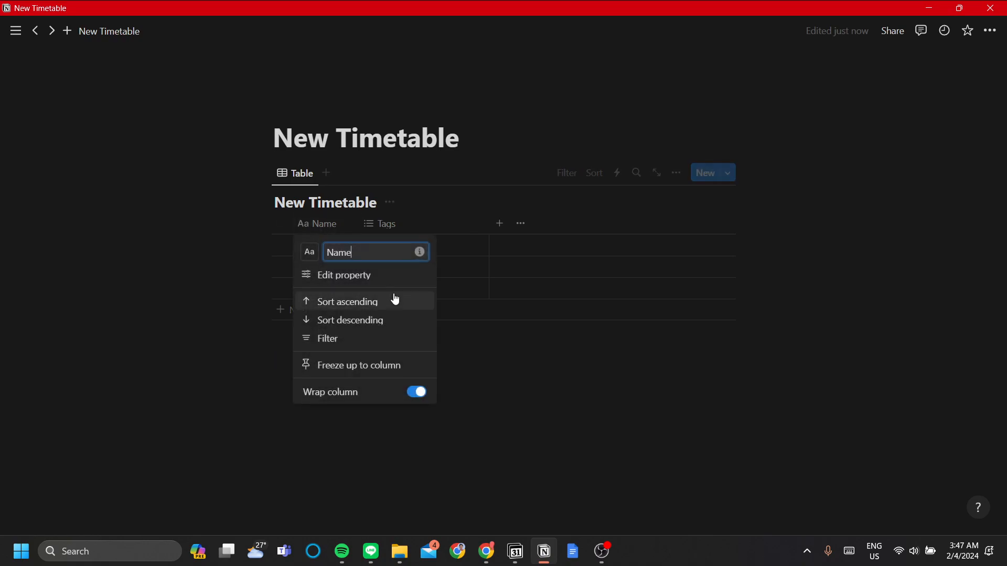
type("H")
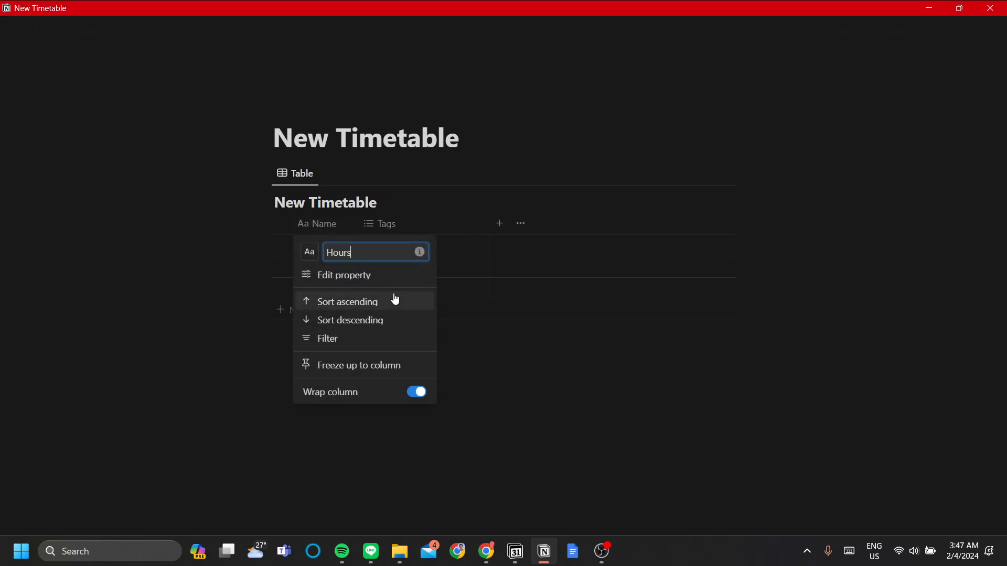
type("ours")
left_click(398, 276)
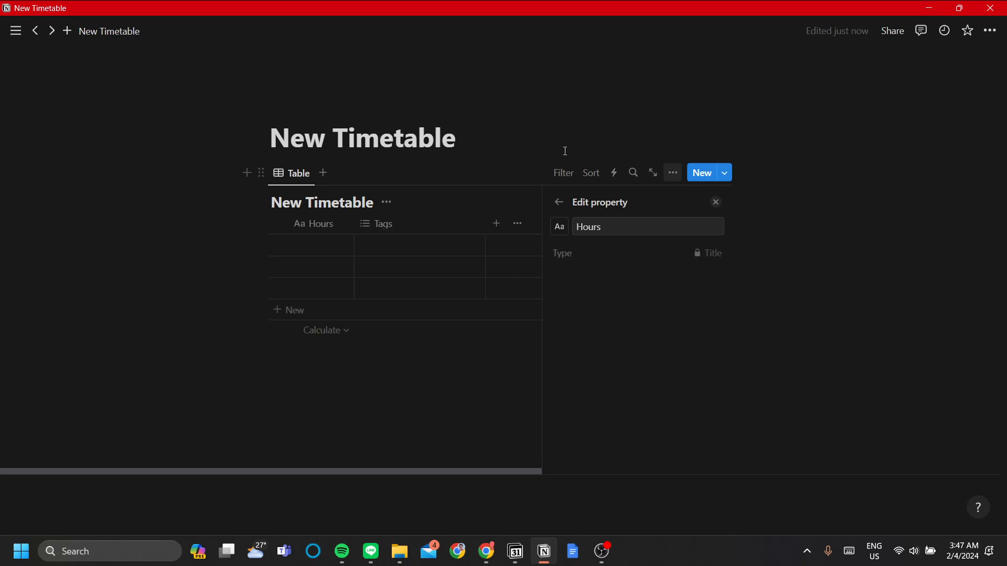
left_click(715, 202)
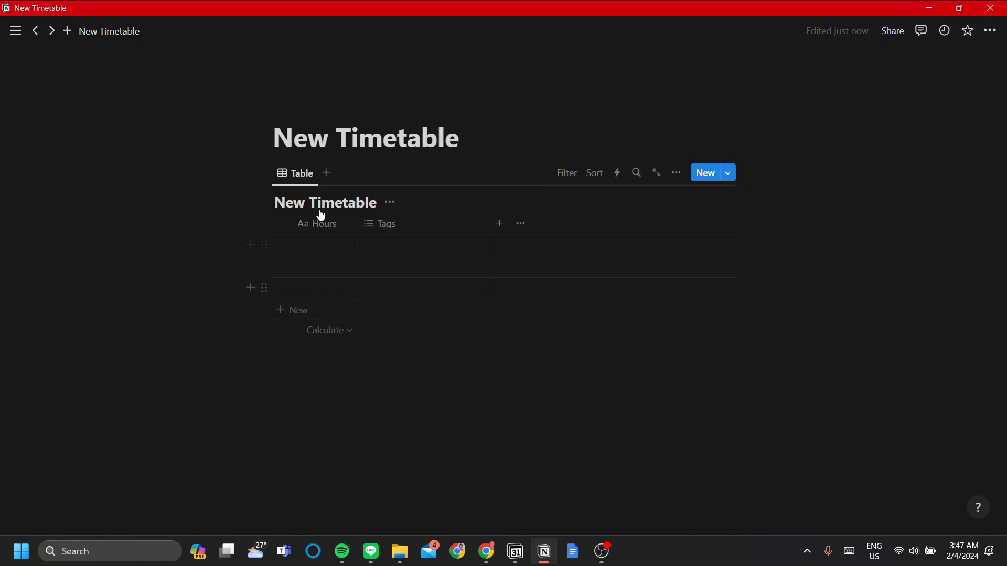
Step: Add three empty rows to the end of the New Timetable database
left_click(308, 310)
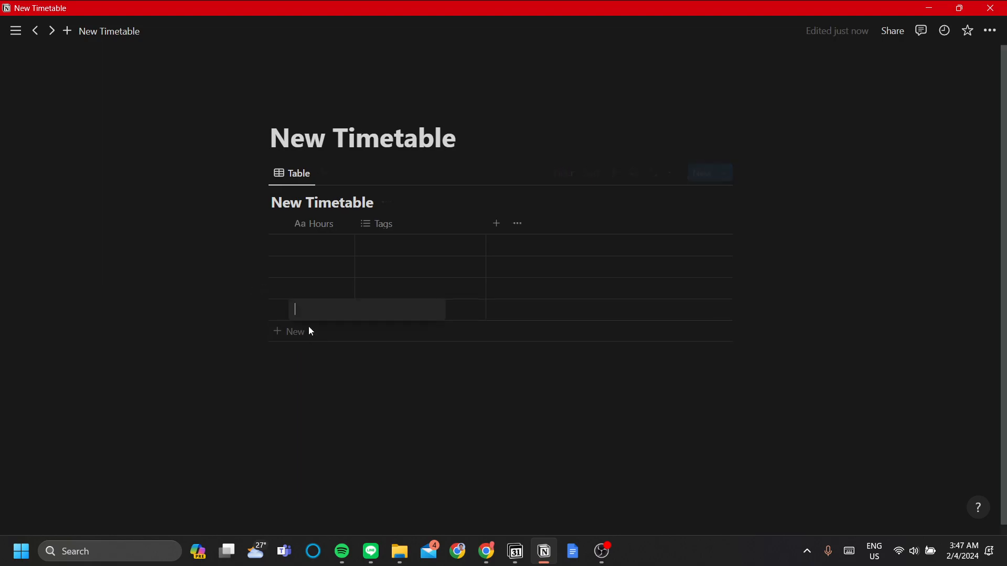
left_click(306, 335)
left_click(303, 354)
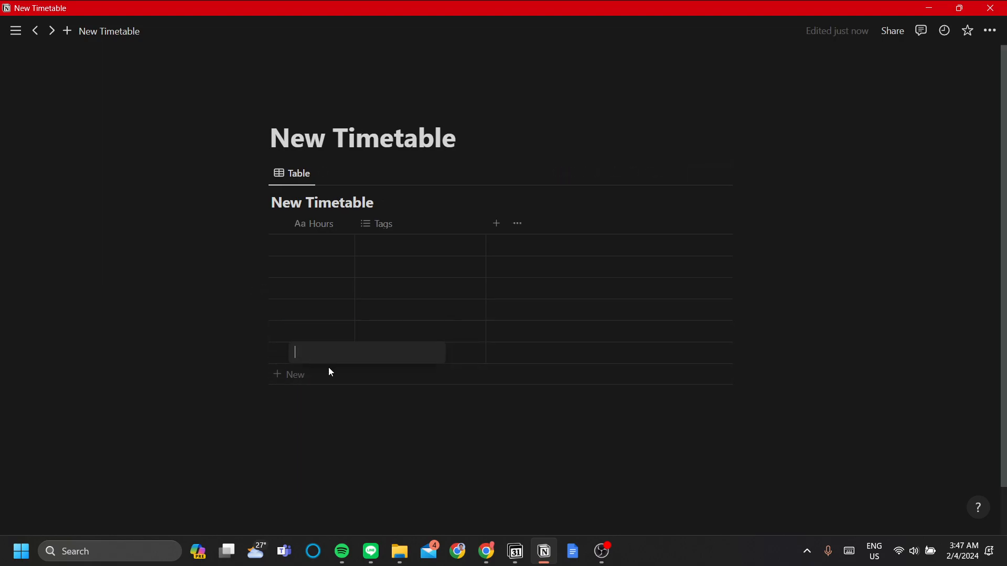
left_click(286, 377)
Step: Enter the hours 9, 10 and 11 in the first three rows of the Hours column
left_click(313, 247)
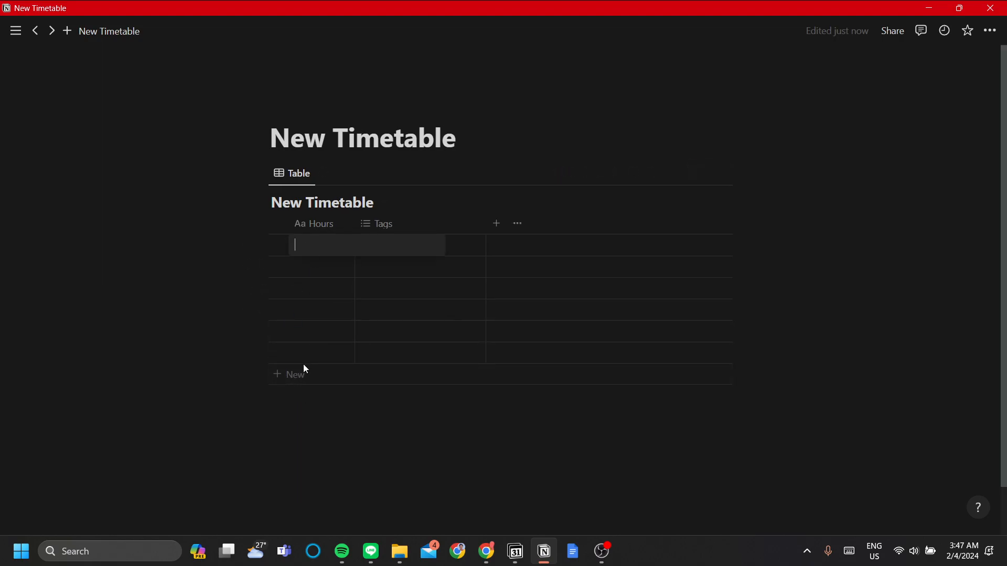
type("9")
key("Return")
key("Down")
type("1-")
key("Return")
key("Down")
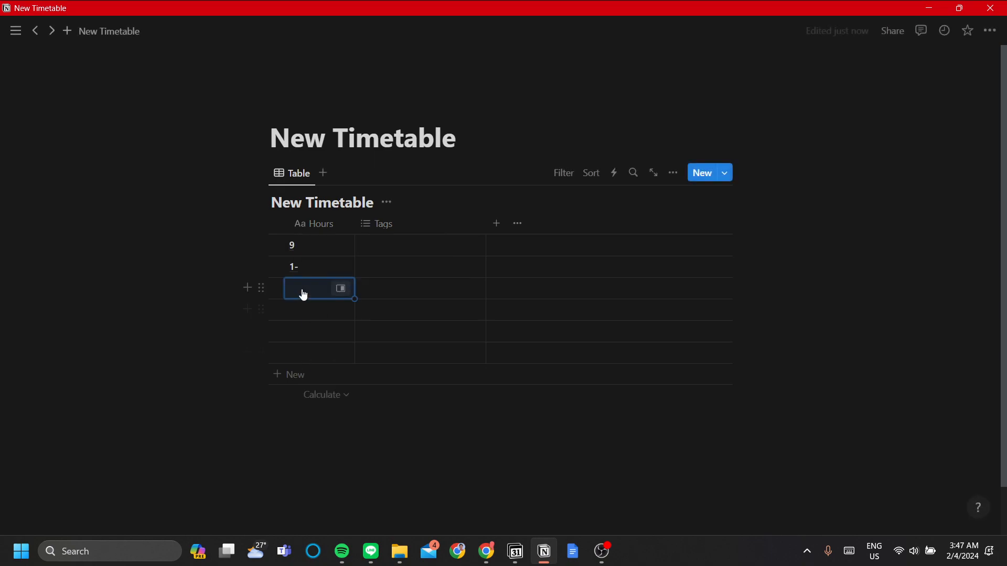
left_click(307, 270)
key("BackSpace")
type("0")
key("Return")
key("Down")
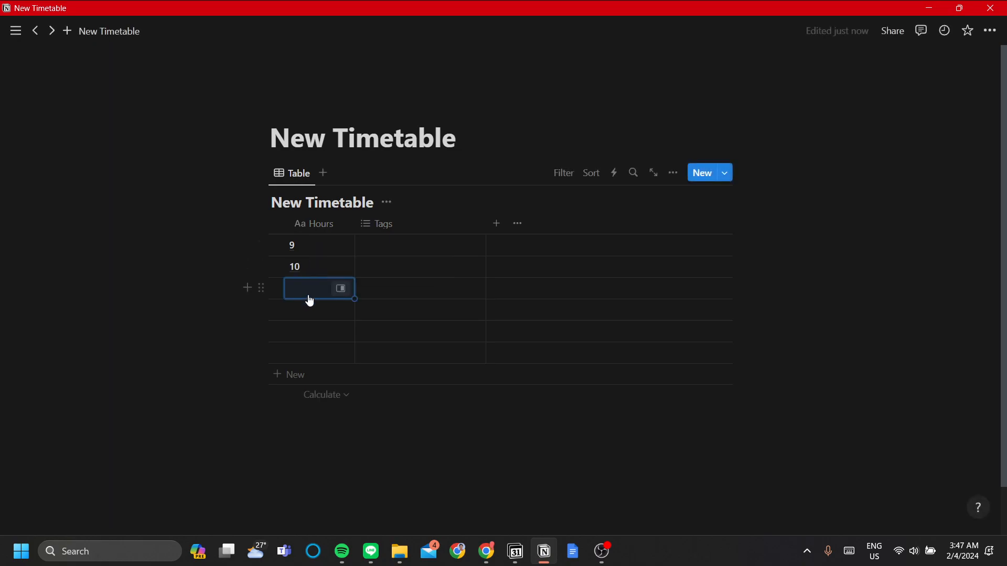
type("11")
key("Return")
key("Down")
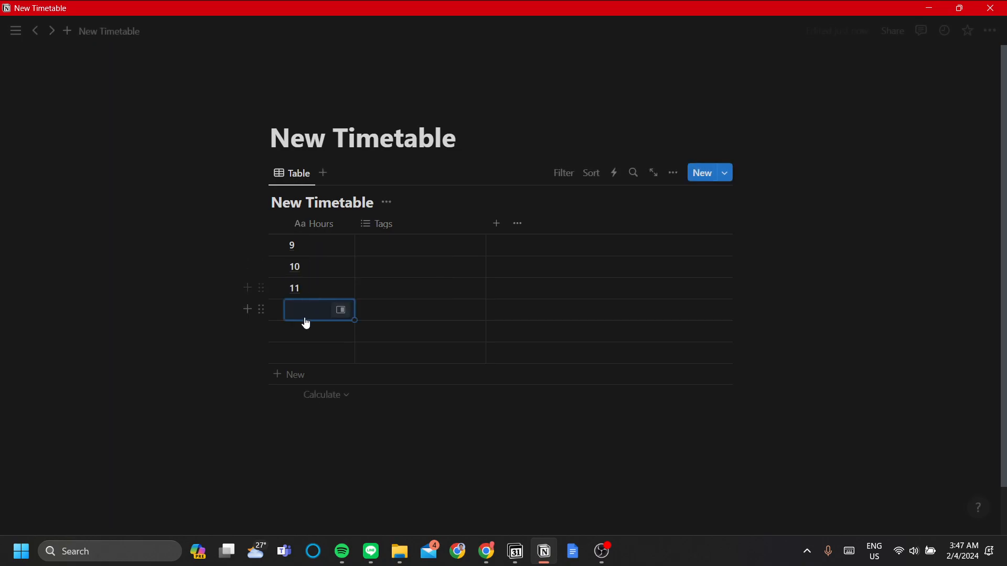
Step: Enter the hours 12, 13 and 14 in the remaining three empty rows of the Hours column
type("2")
key("Return")
key("Down")
left_click(306, 311)
type("1")
key("Return")
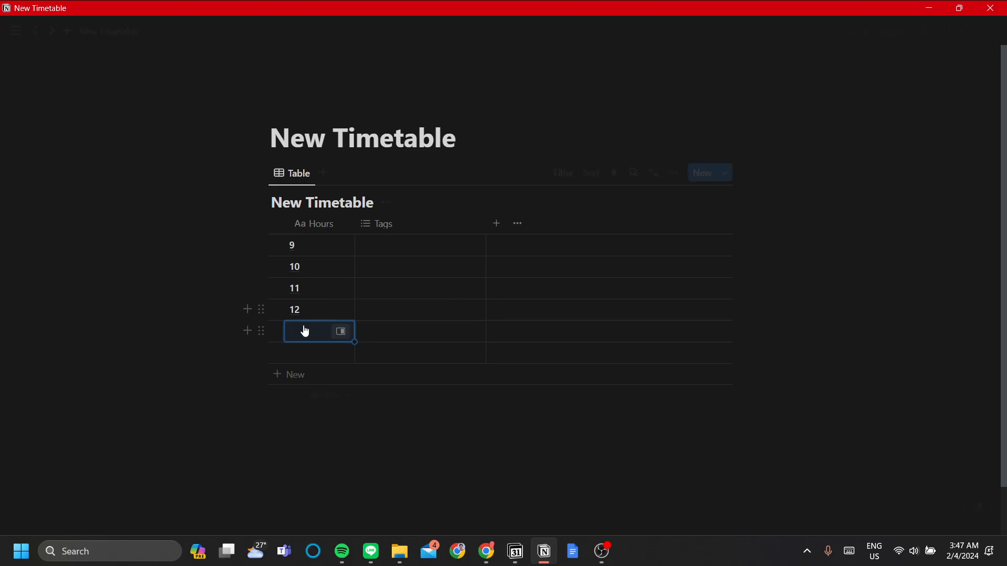
left_click(304, 330)
type("13")
key("Return")
key("Down")
type("14")
key("Return")
Step: Add three more rows to the New Timetable database with the hours 15, 16 and 17
left_click(297, 377)
type("15")
key("Return")
left_click(302, 401)
type("16")
key("Return")
left_click(295, 419)
type("17")
key("Return")
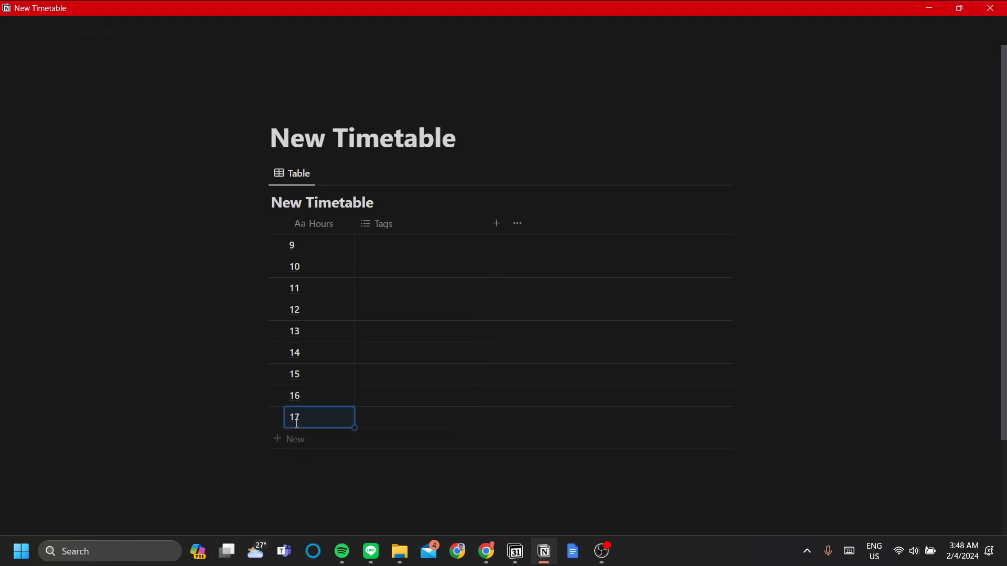
mouse_move(91, 247)
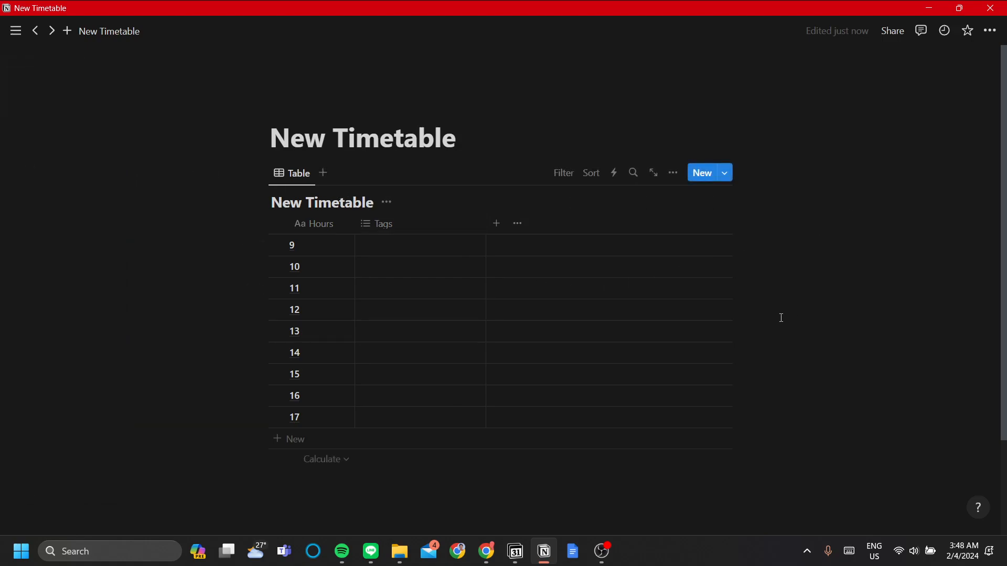
left_click(441, 232)
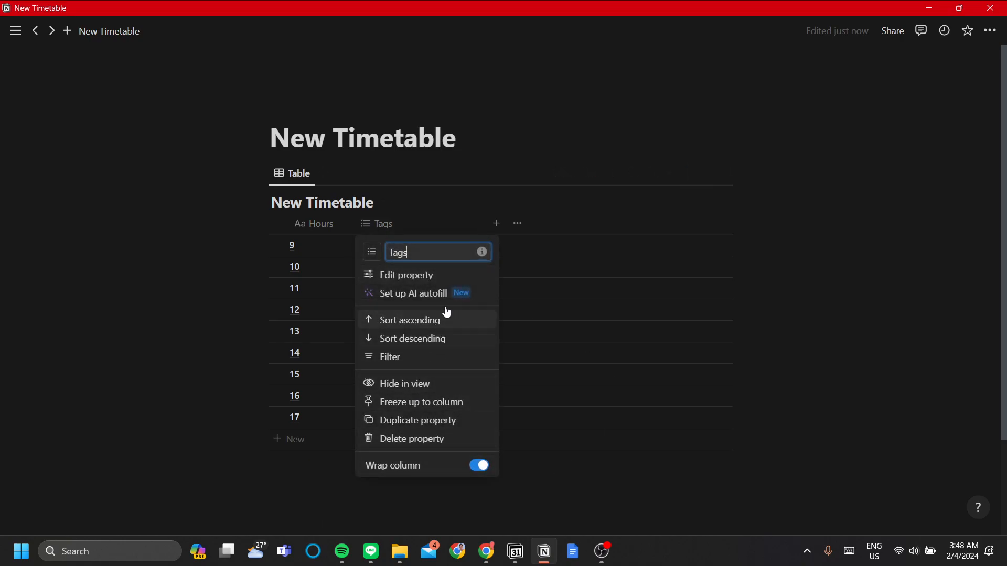
left_click(447, 276)
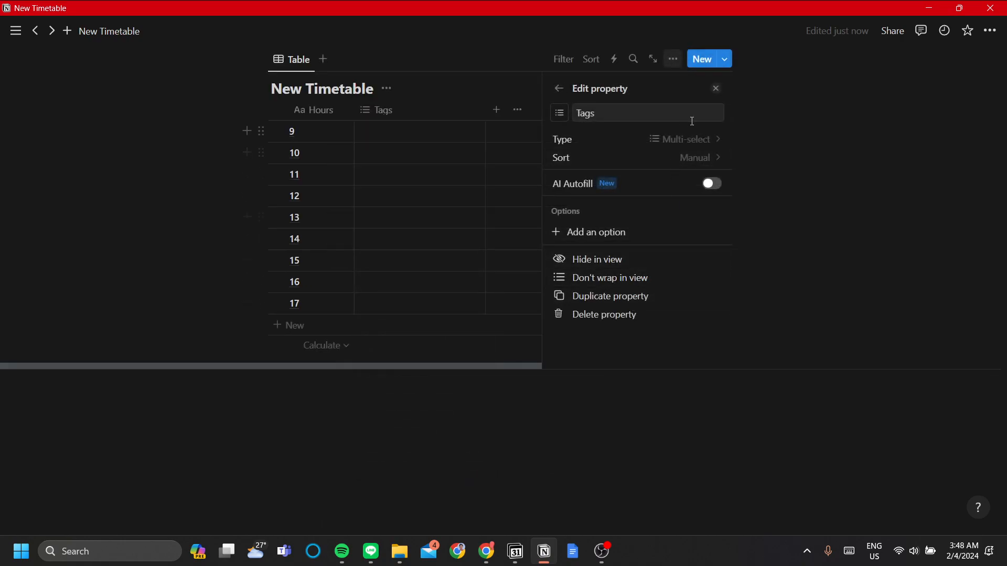
left_click(697, 143)
scroll(603, 293, "down", 3)
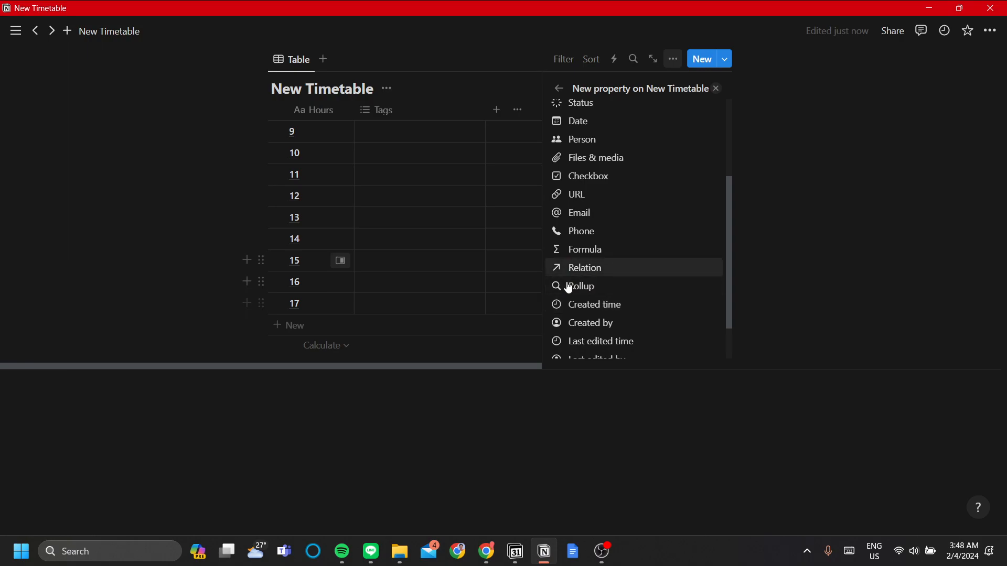
scroll(569, 287, "down", 1)
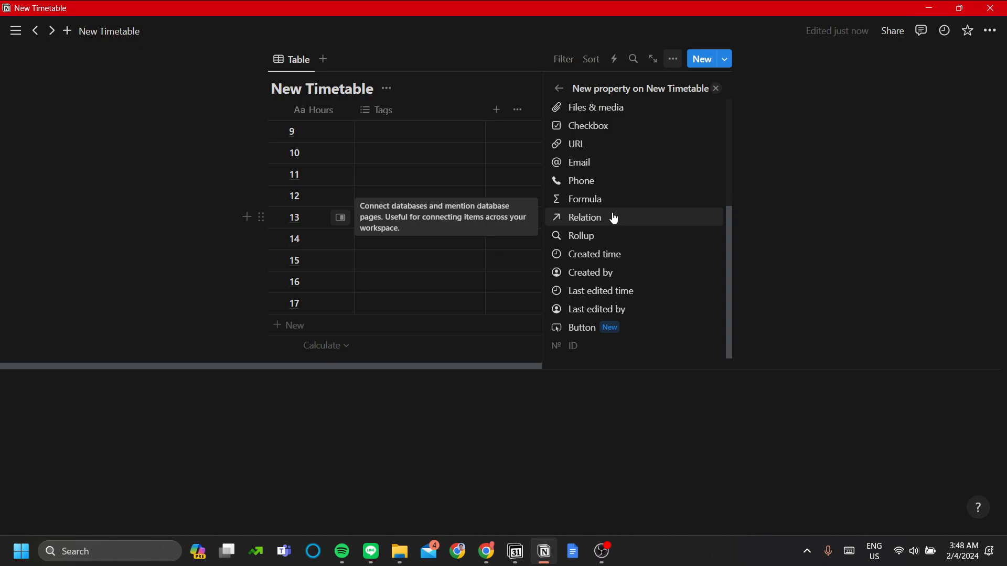
left_click(589, 219)
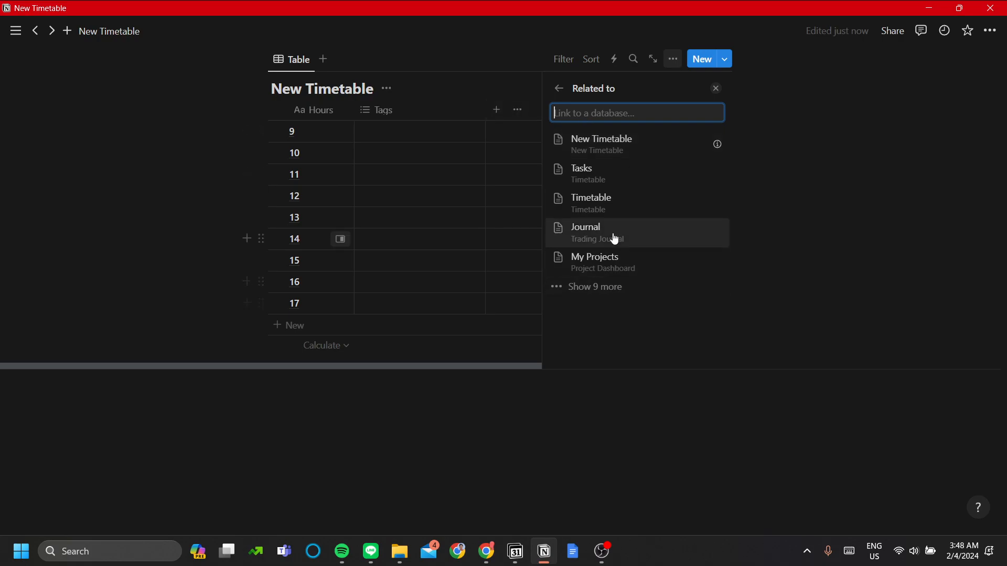
left_click(390, 414)
Step: Insert a list view below the timetable with a new database as its source, and title that database "Task"
left_click(463, 416)
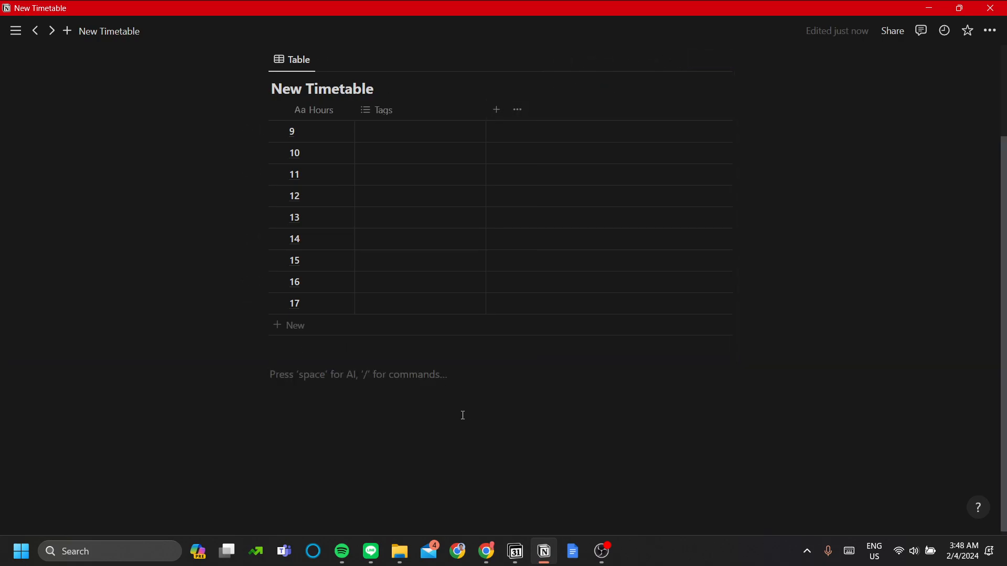
type("/")
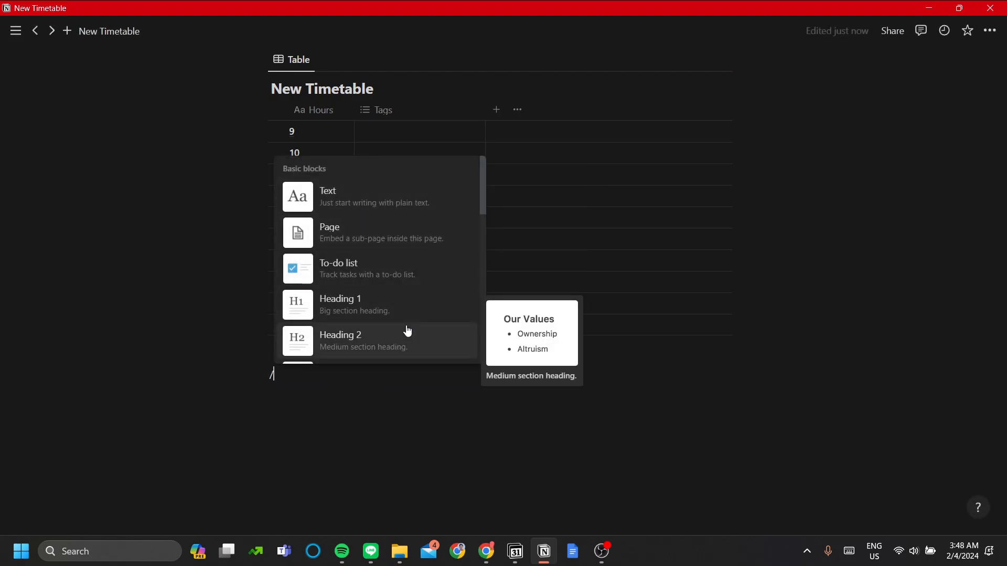
type("ta")
key("BackSpace")
key("BackSpace")
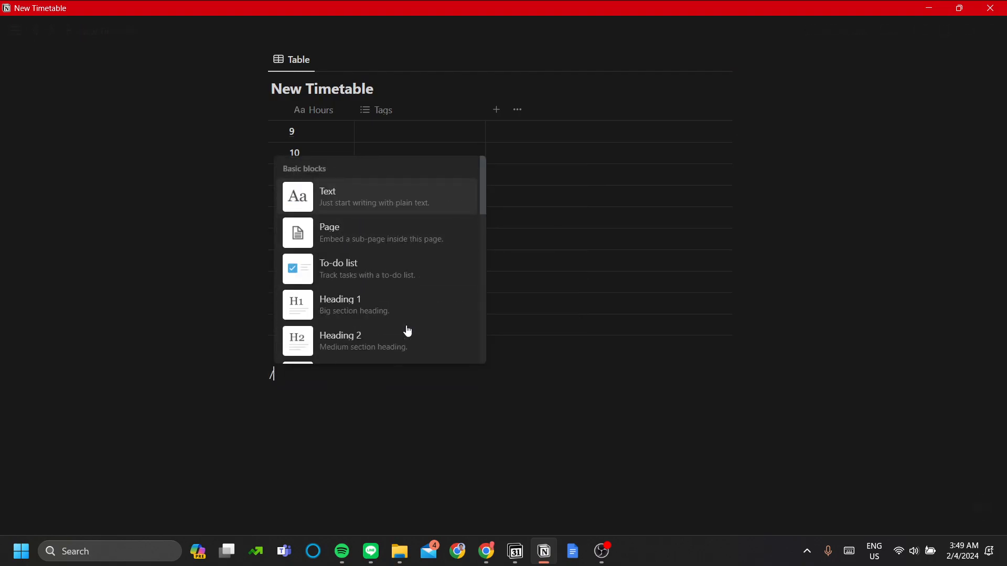
type("list")
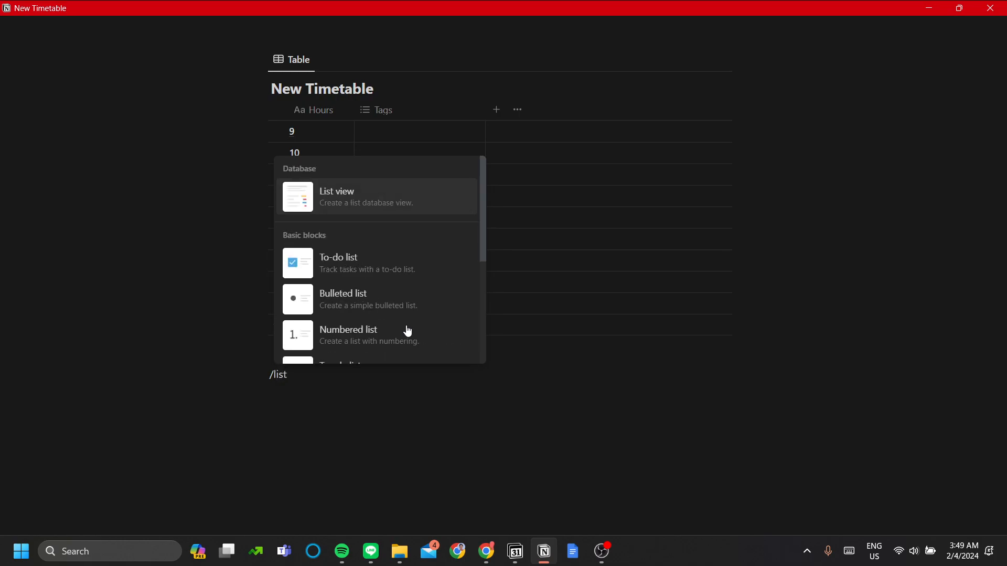
left_click(414, 210)
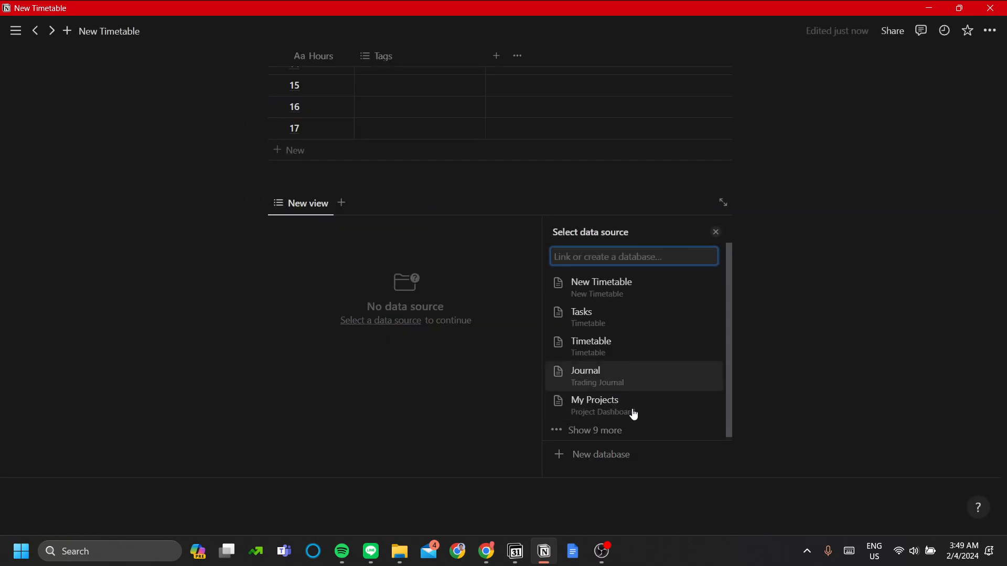
left_click(627, 460)
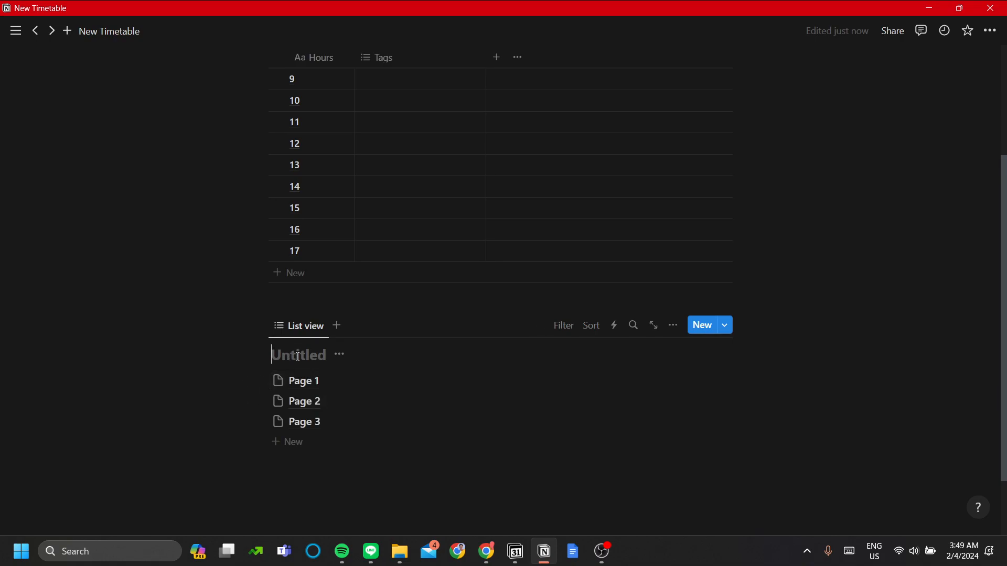
type("Task")
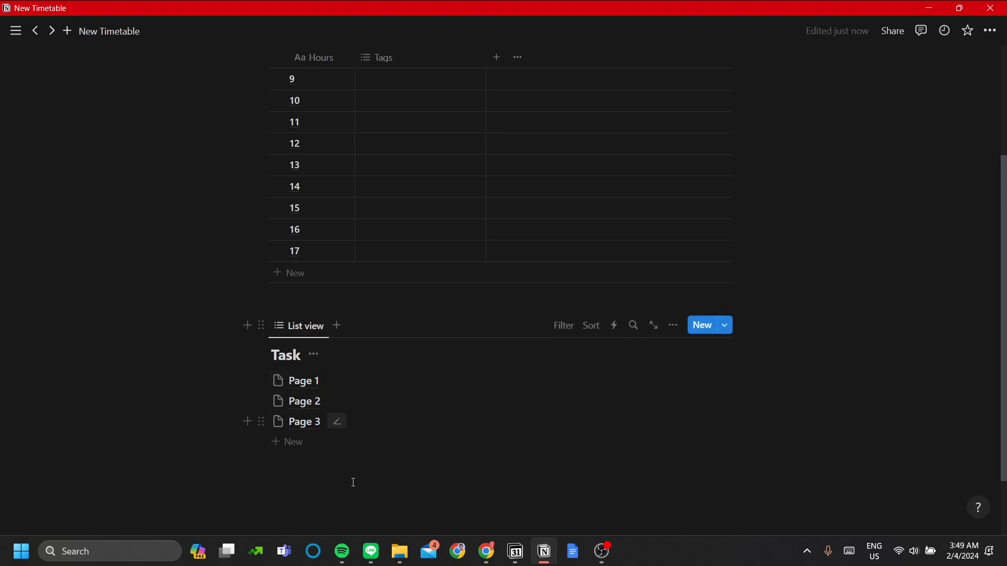
left_click(313, 355)
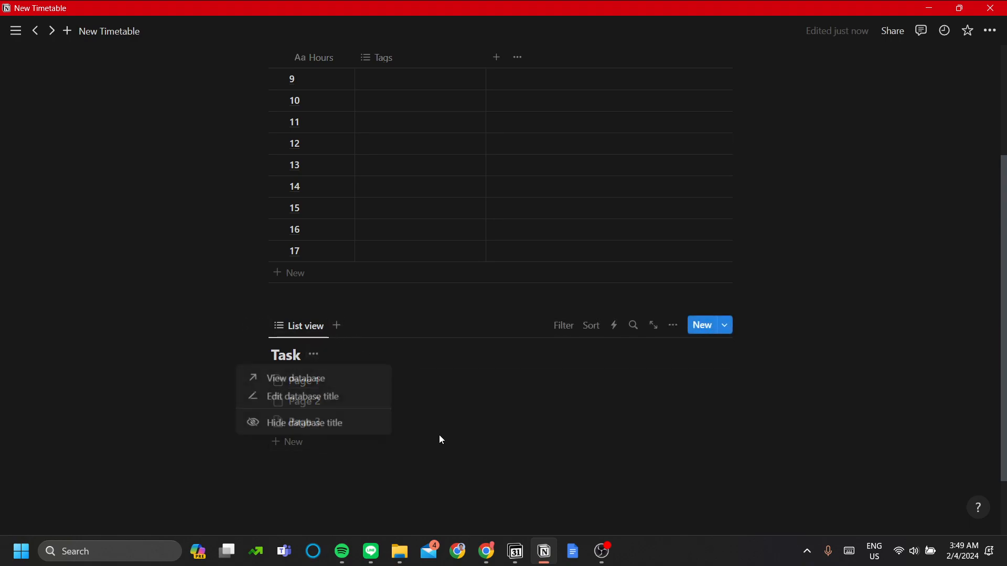
left_click(553, 449)
left_click(262, 381)
left_click(487, 436)
left_click(673, 325)
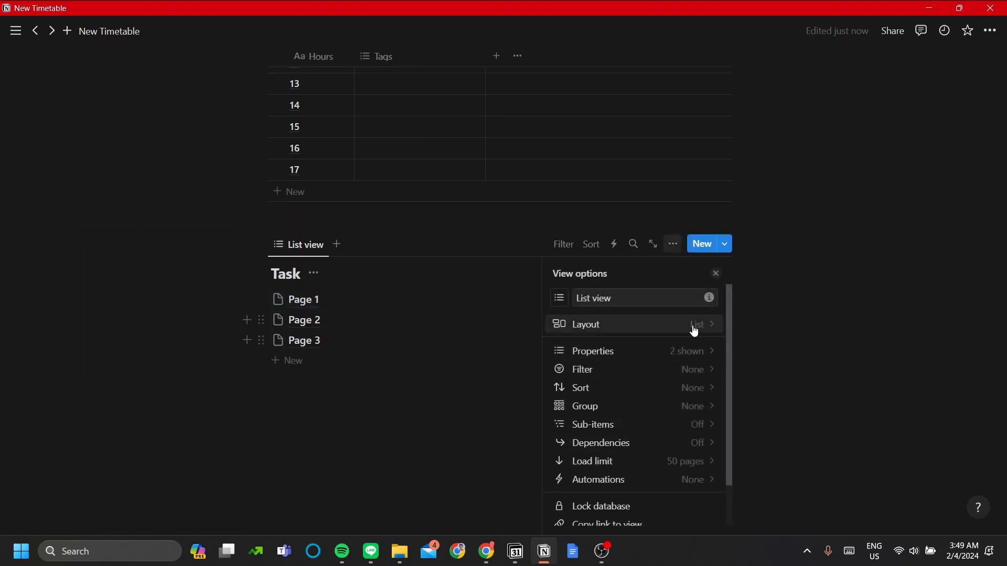
left_click(391, 341)
left_click(233, 445)
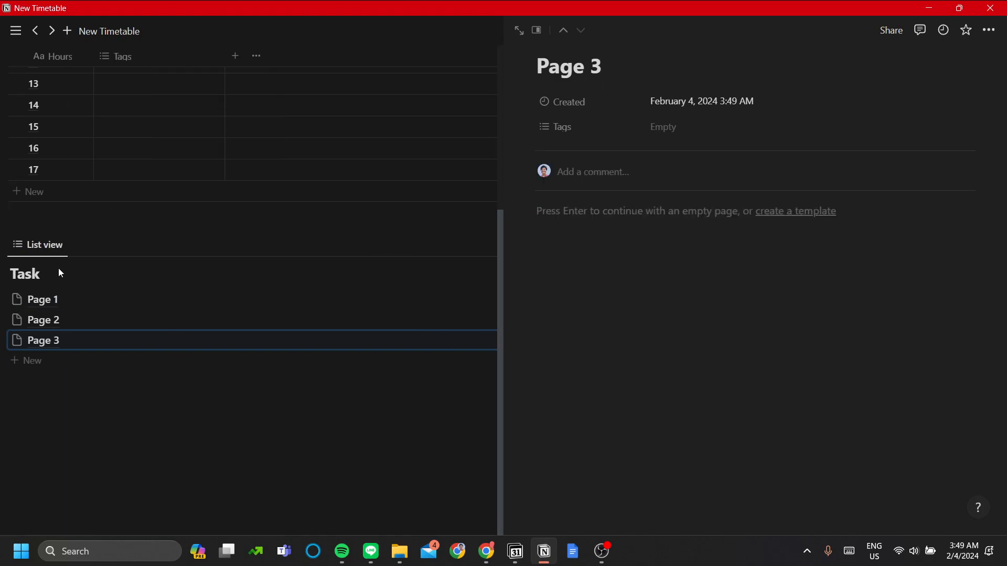
left_click(263, 265)
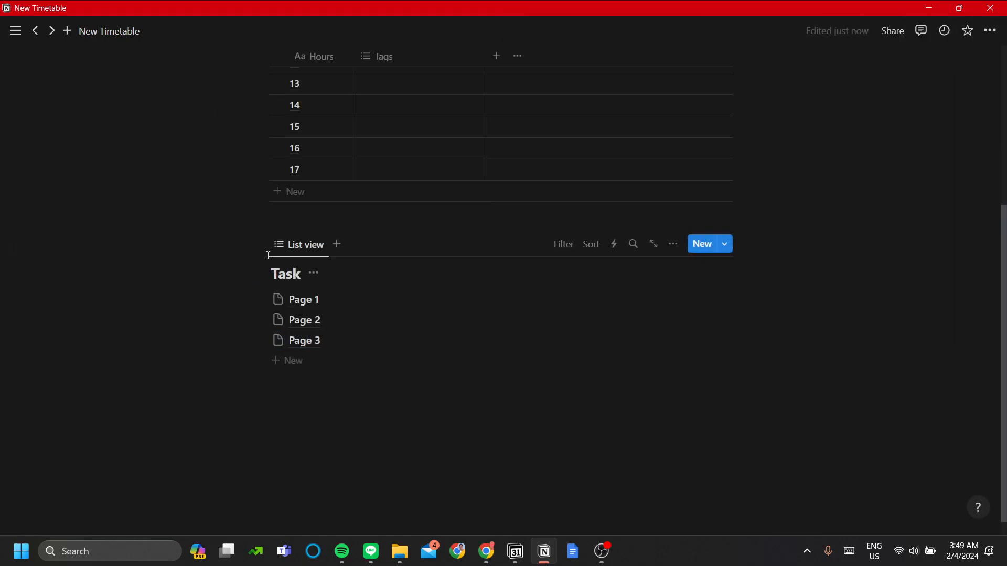
left_click(257, 243)
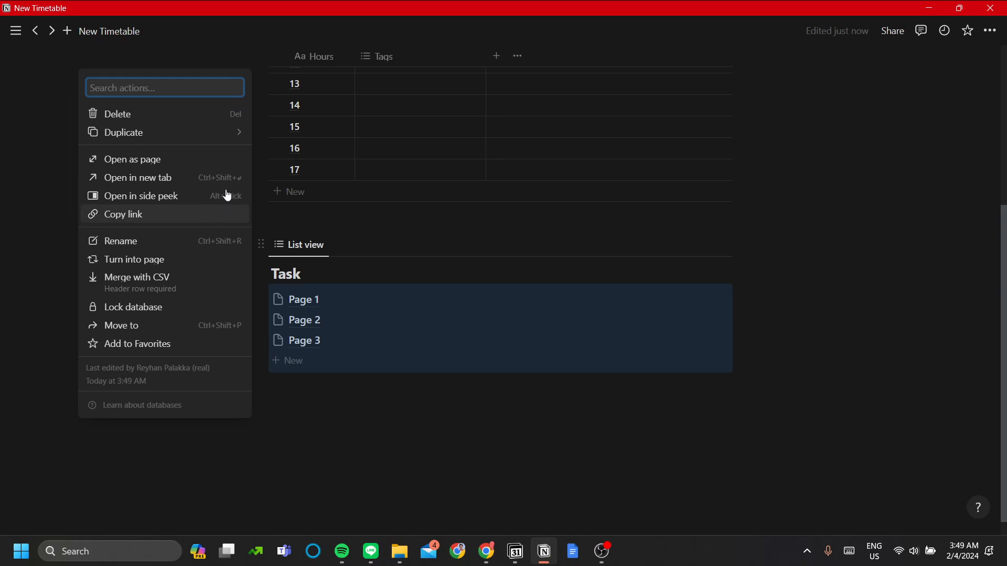
Step: Change the Task database's layout to Table and move its Created column after the Tags column
left_click(313, 249)
left_click(316, 246)
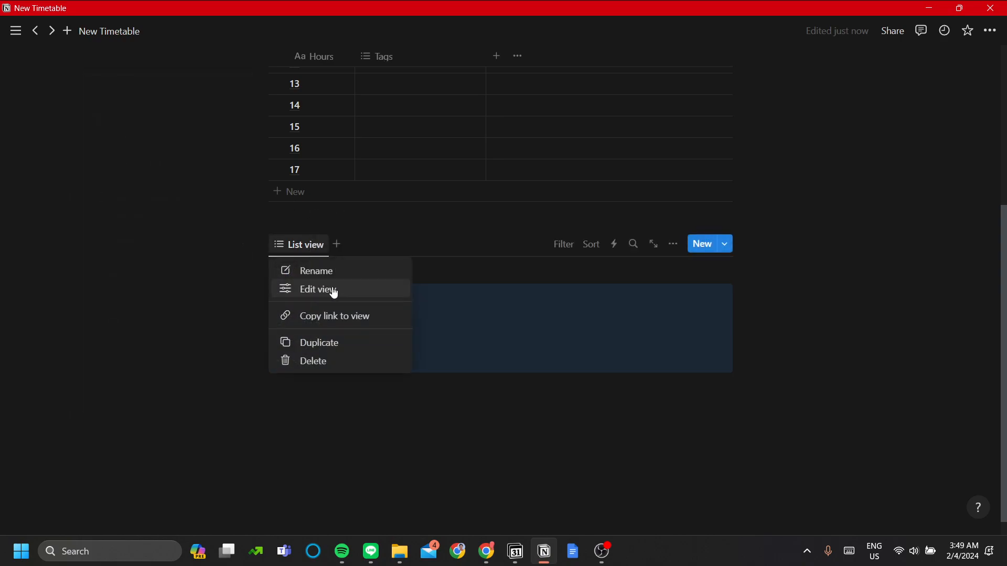
left_click(334, 291)
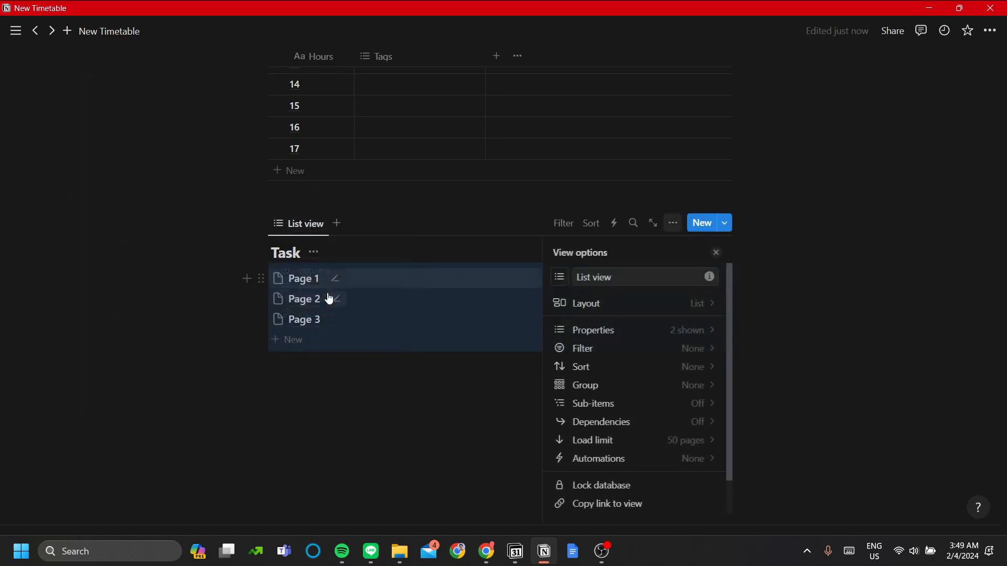
left_click(713, 312)
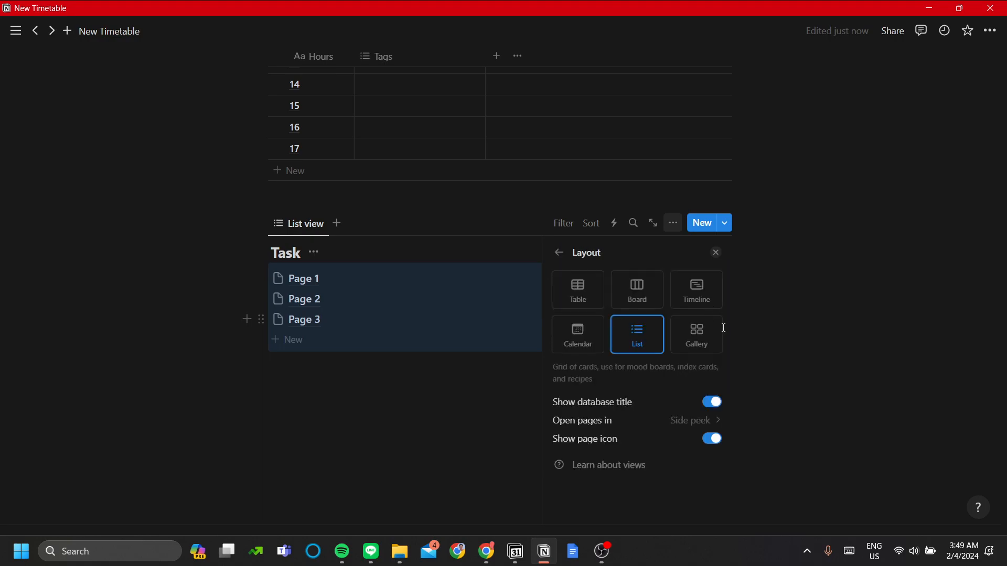
left_click(591, 292)
left_click(478, 428)
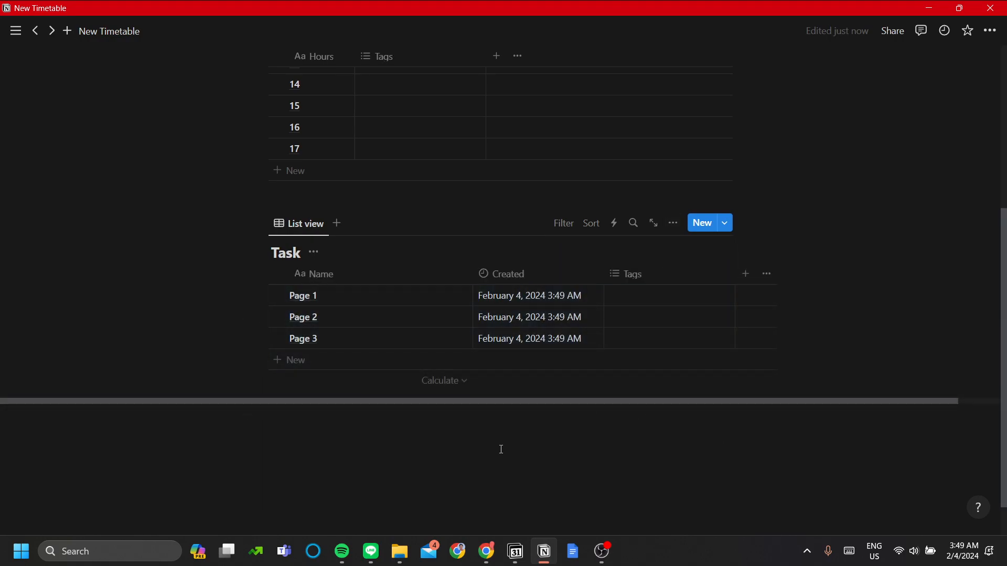
left_click_drag(537, 272, 703, 272)
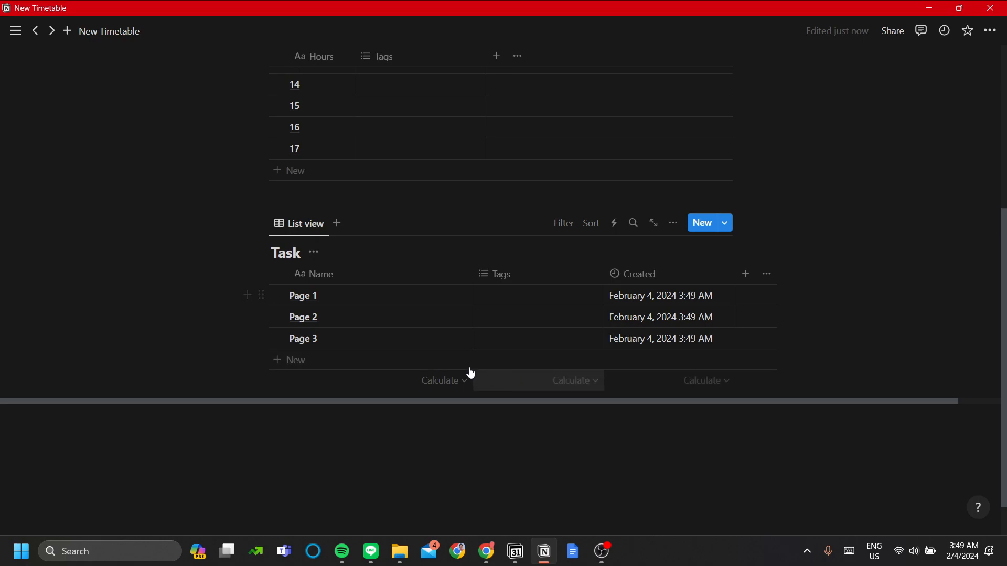
Step: Rename Page 1 in the Task database as "Math"
scroll(409, 314, "up", 4)
scroll(370, 357, "down", 2)
left_click(374, 367)
key("ctrl+a")
type("Math")
Step: Rename Page 2 in the Task database as "Science"
left_click(438, 388)
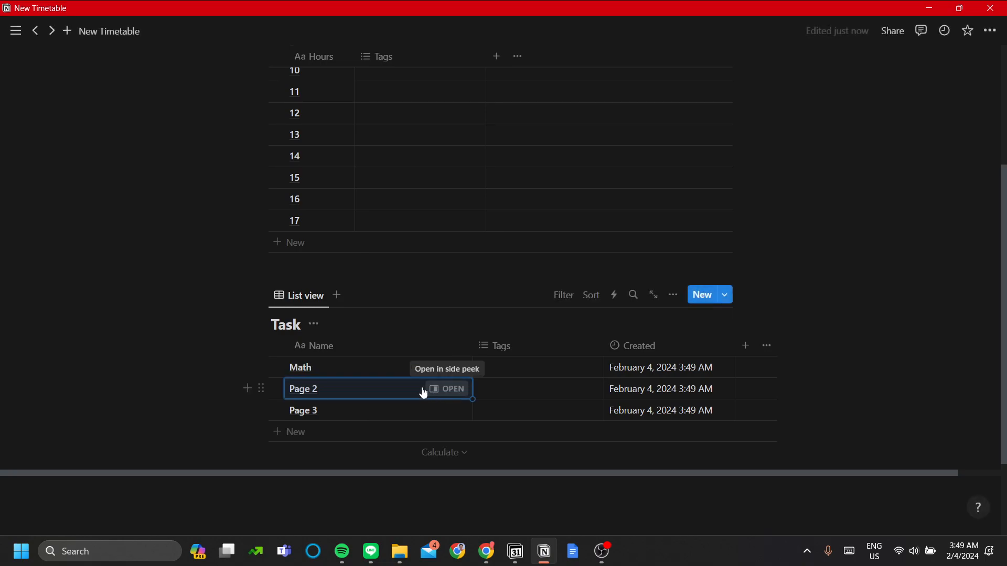
left_click(374, 384)
key("ctrl+a")
type("Sch")
type("ence")
key("Return")
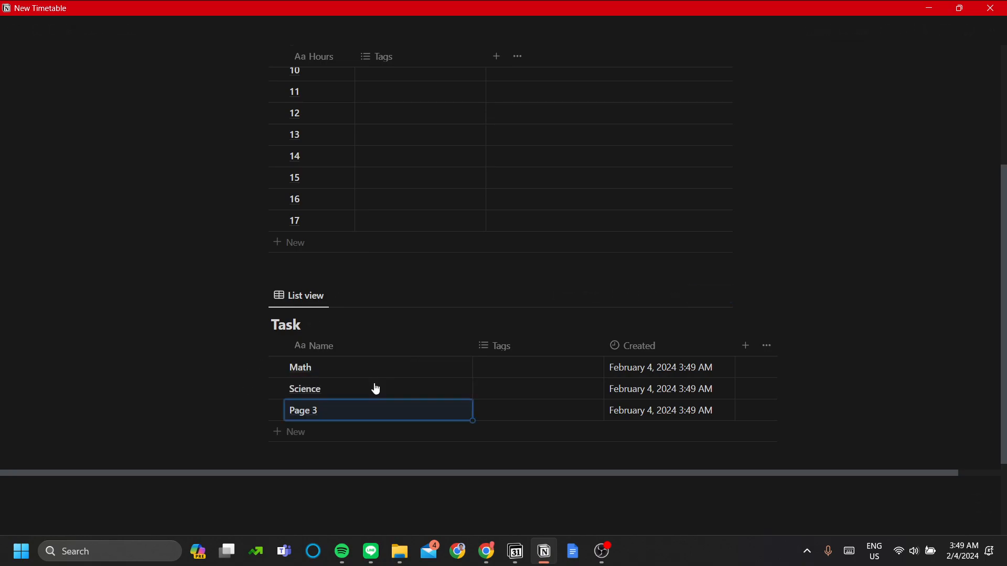
Step: Rename Page 3 in the Task database as "History"
left_click(362, 409)
key("ctrl+a")
key("BackSpace")
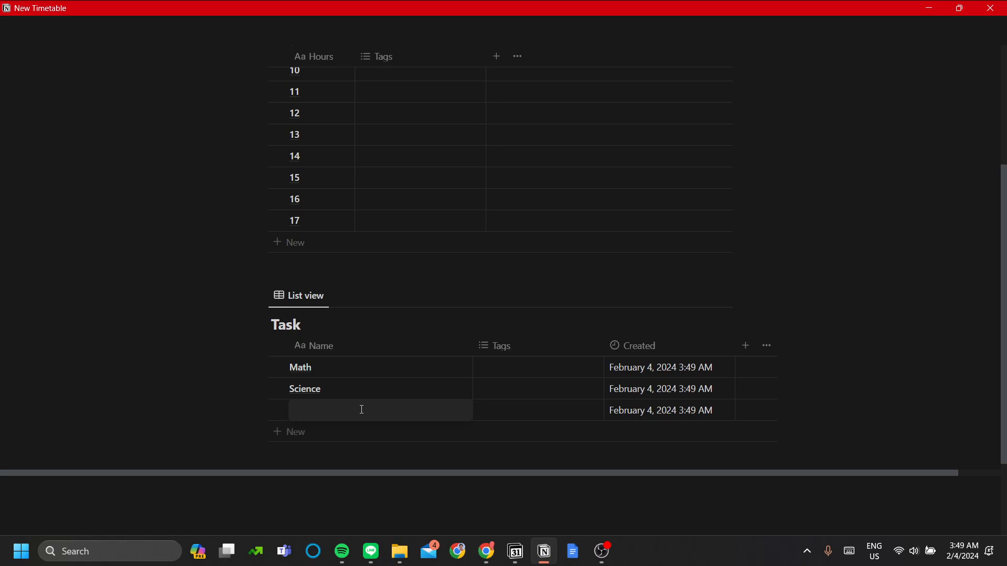
type("History")
key("Return")
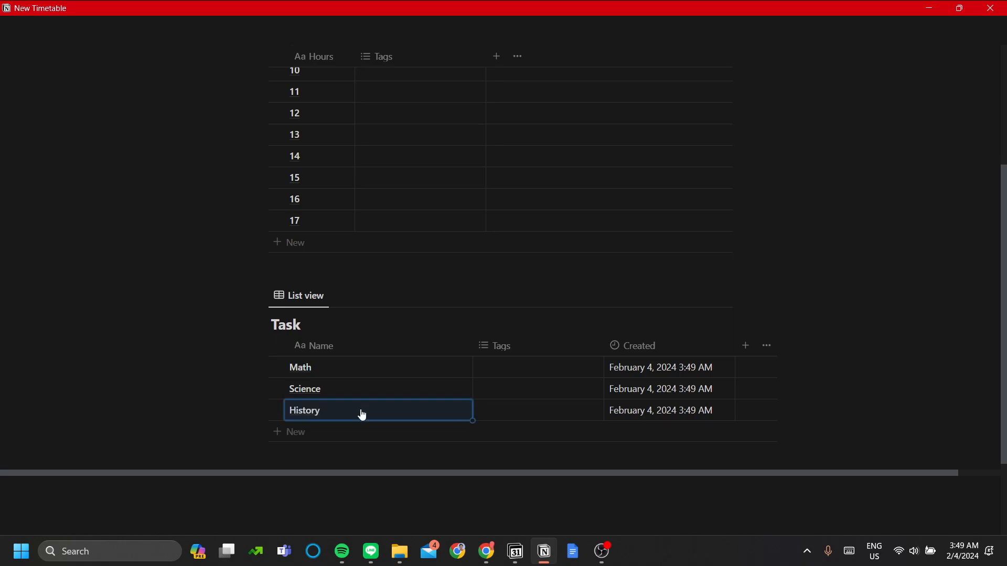
Step: Create a "School" tag and assign it to the Math entry in the Task database
left_click(530, 370)
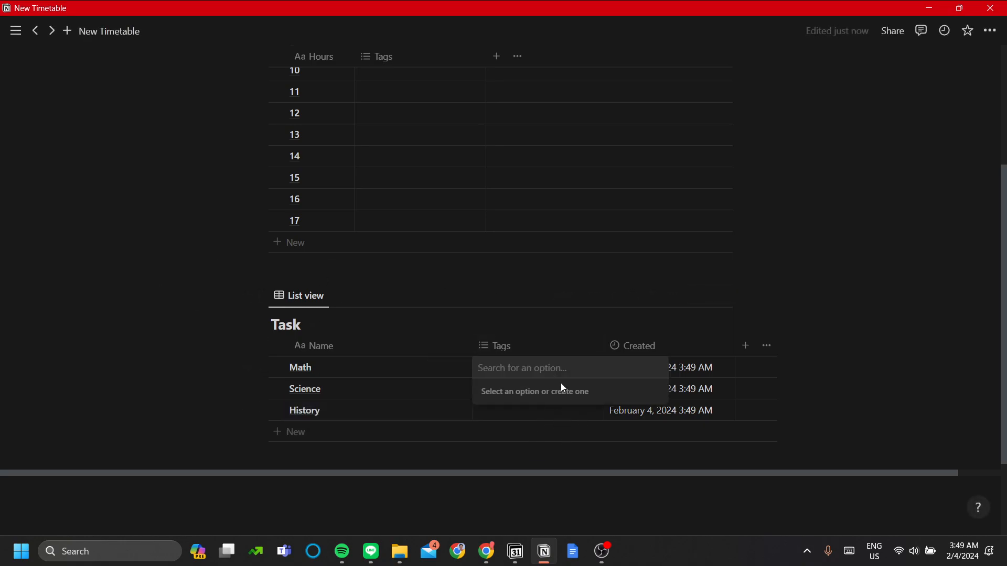
type("School")
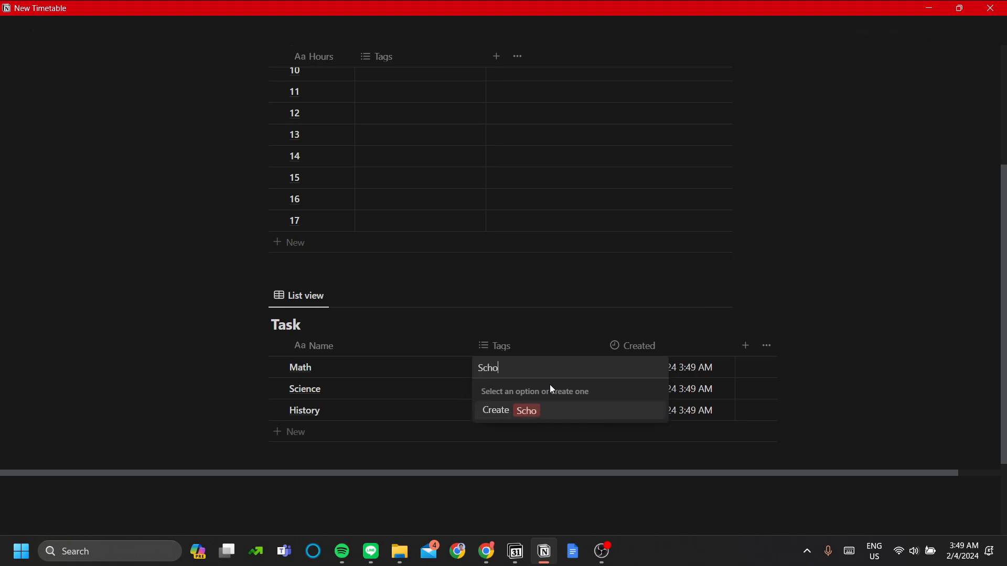
key("Return")
key("Escape")
Step: Assign the existing School tag to the Science and History entries in the Task database
left_click(541, 388)
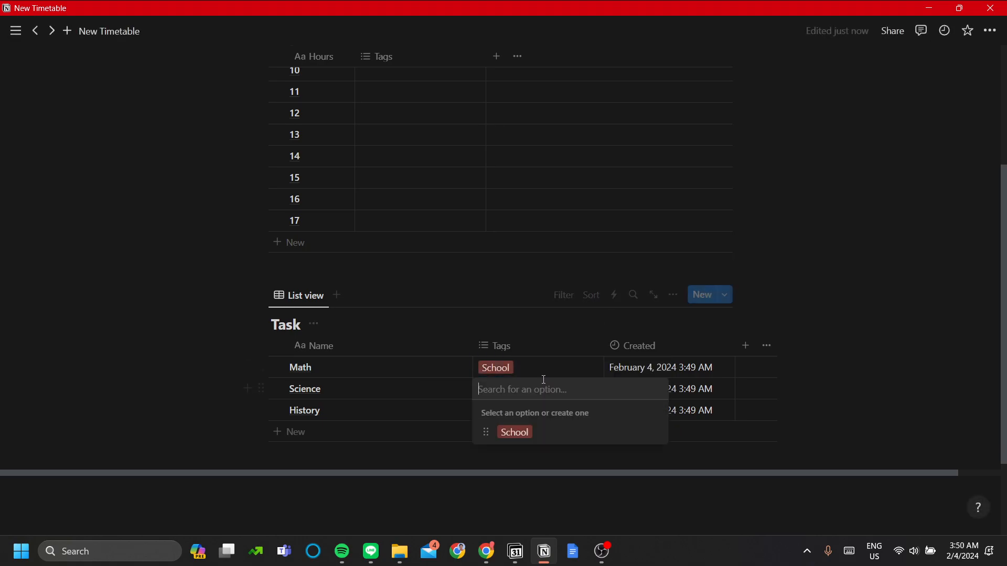
left_click(554, 431)
key("Escape")
left_click(544, 414)
left_click(594, 452)
key("Escape")
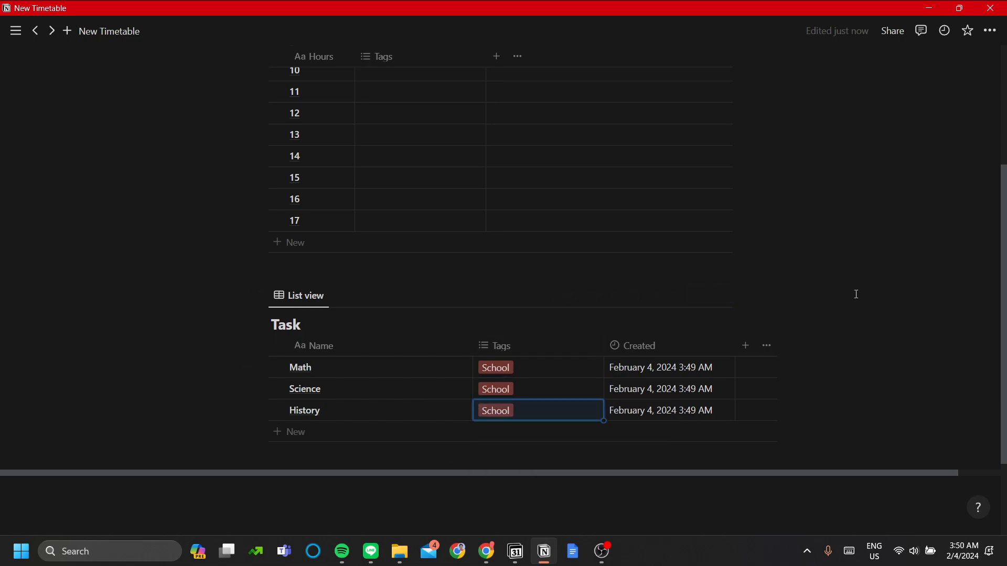
scroll(792, 375, "up", 1)
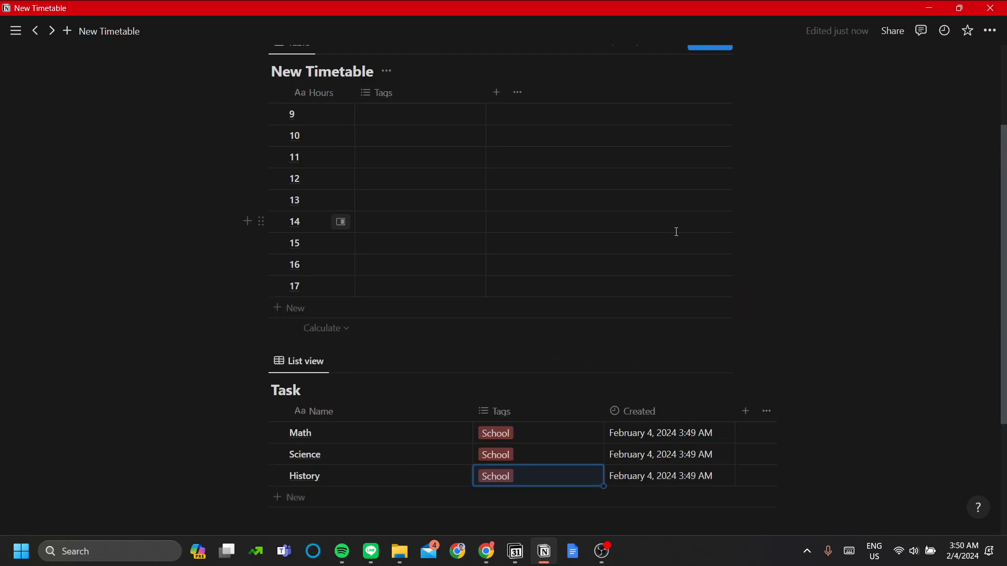
scroll(684, 366, "down", 1)
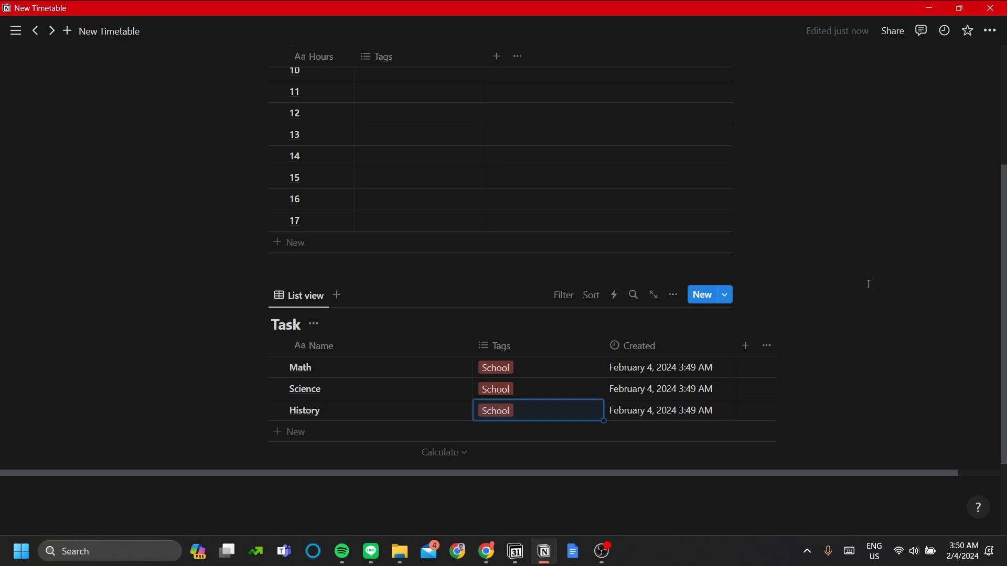
scroll(868, 283, "up", 3)
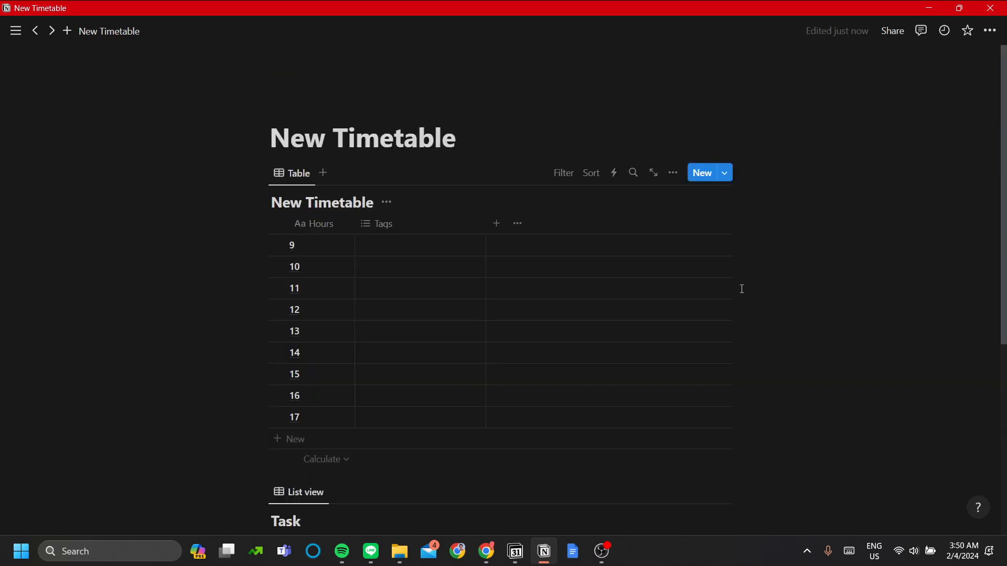
left_click(449, 226)
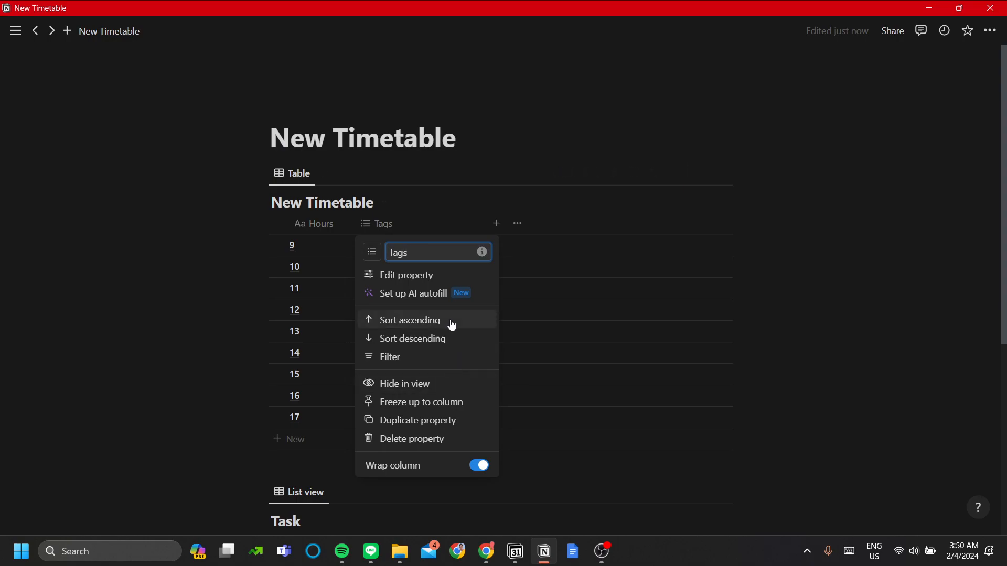
left_click(405, 276)
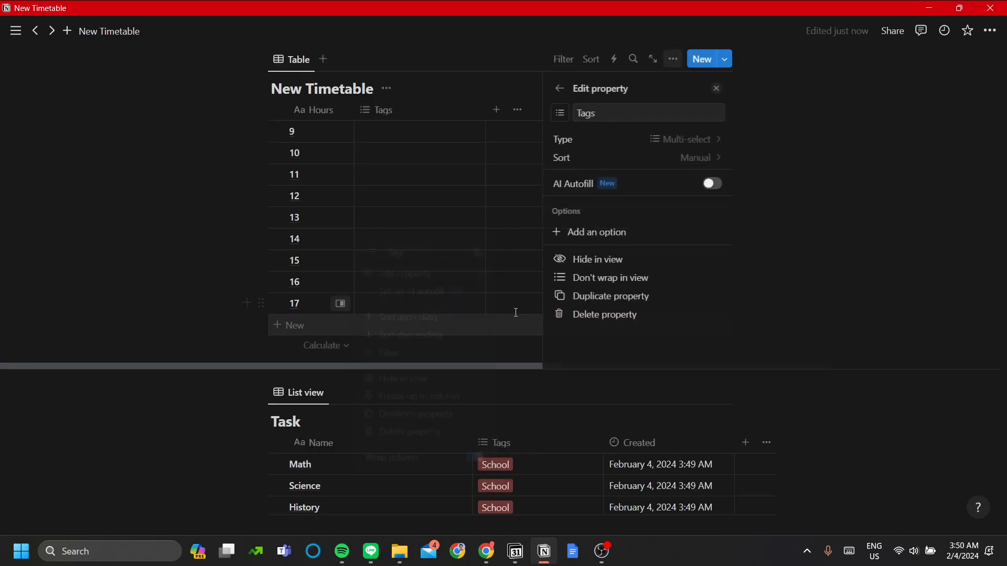
left_click(653, 145)
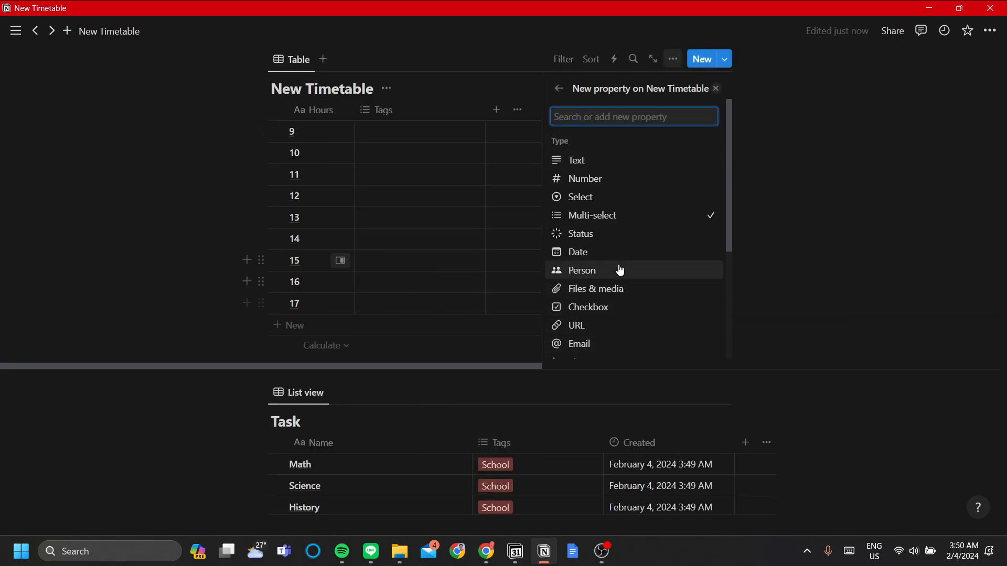
scroll(613, 282, "down", 1)
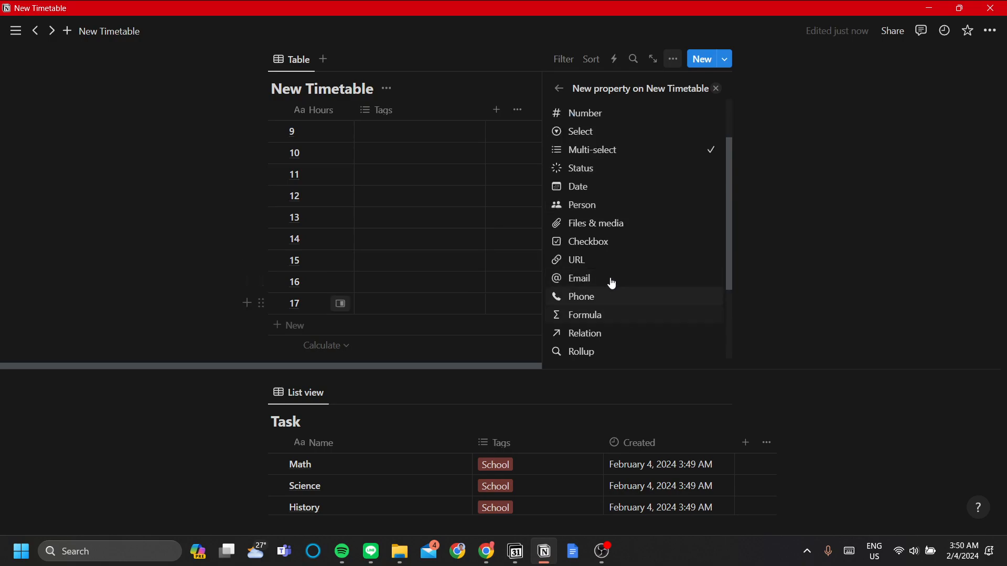
left_click(612, 332)
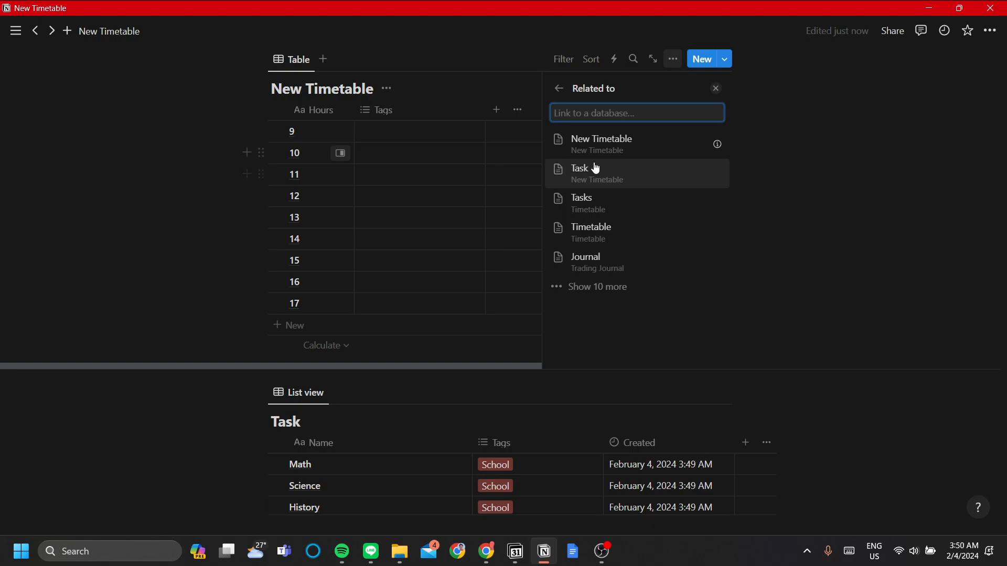
left_click(666, 179)
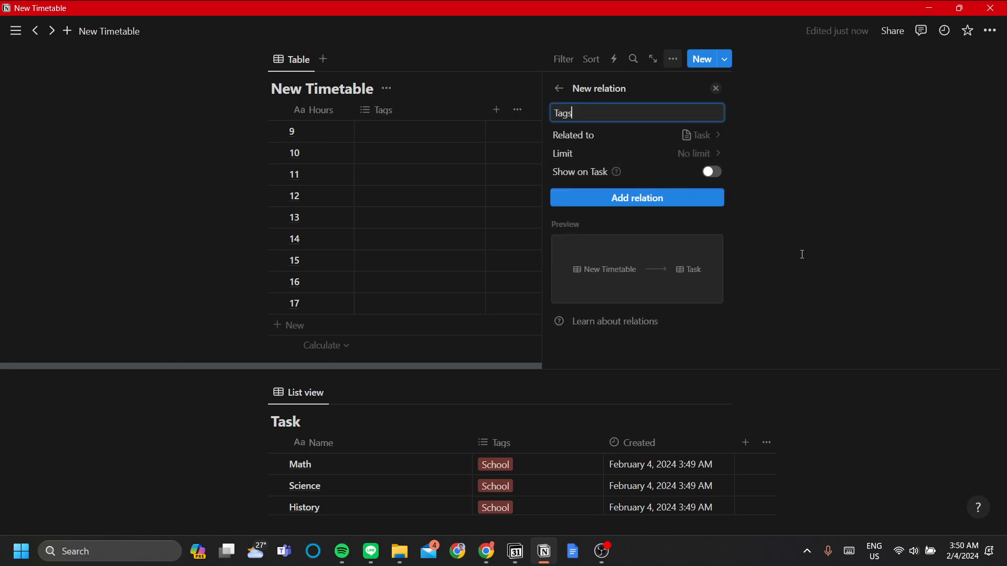
left_click(712, 172)
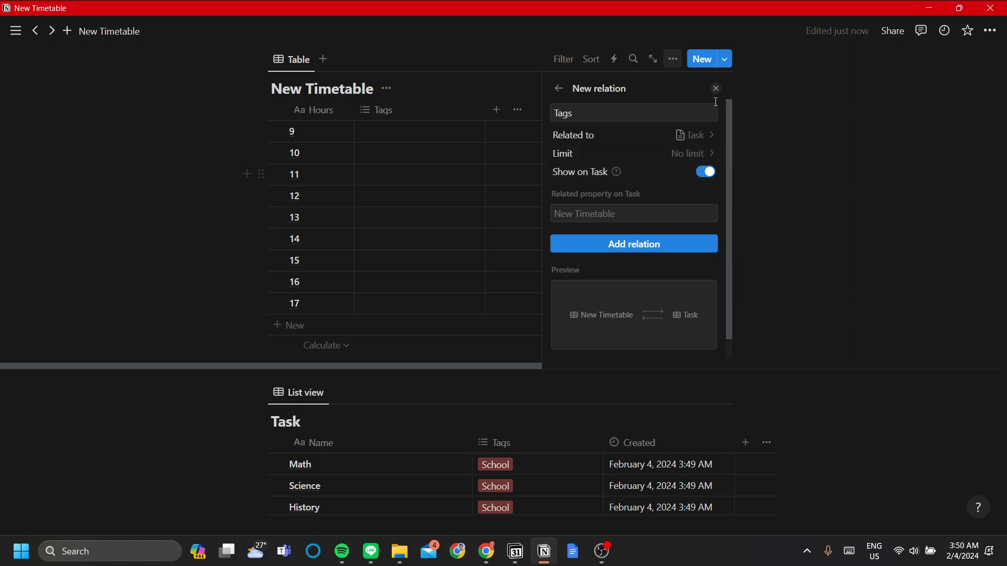
left_click(705, 171)
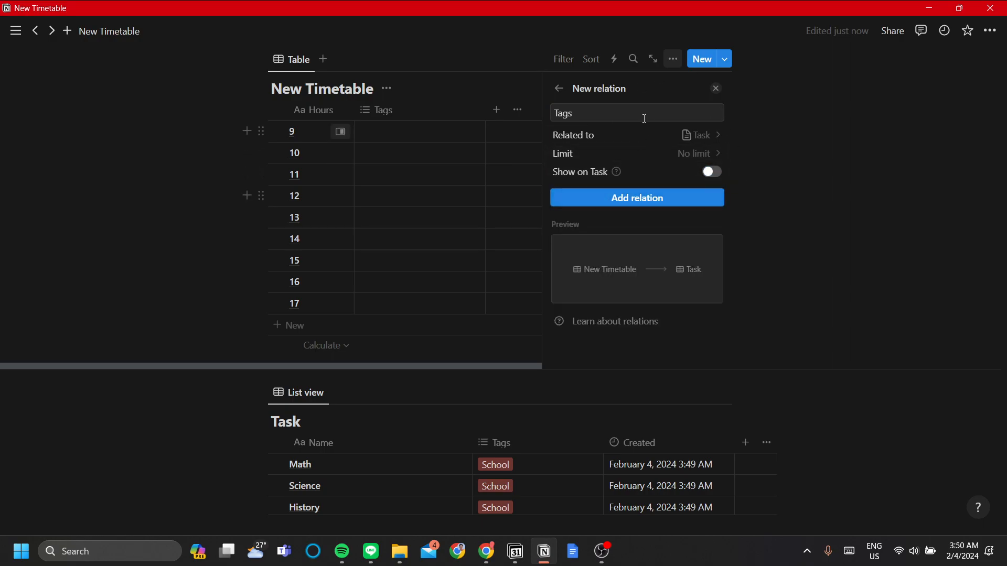
left_click_drag(643, 116, 494, 145)
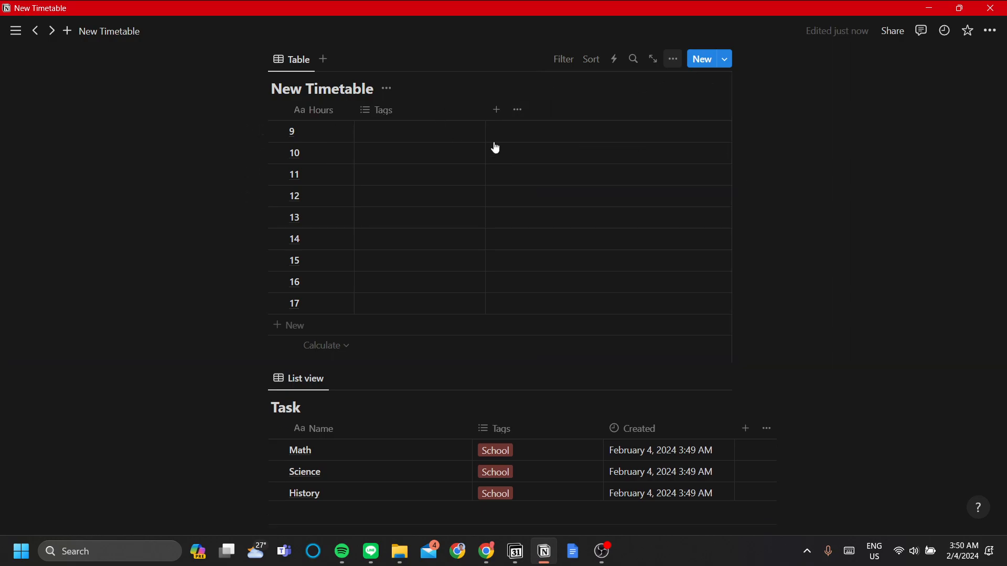
Step: Rename the New Timetable table's Tags column as "Monday" and convert it to a one-way relation to the Task database
left_click(403, 111)
type("Monday")
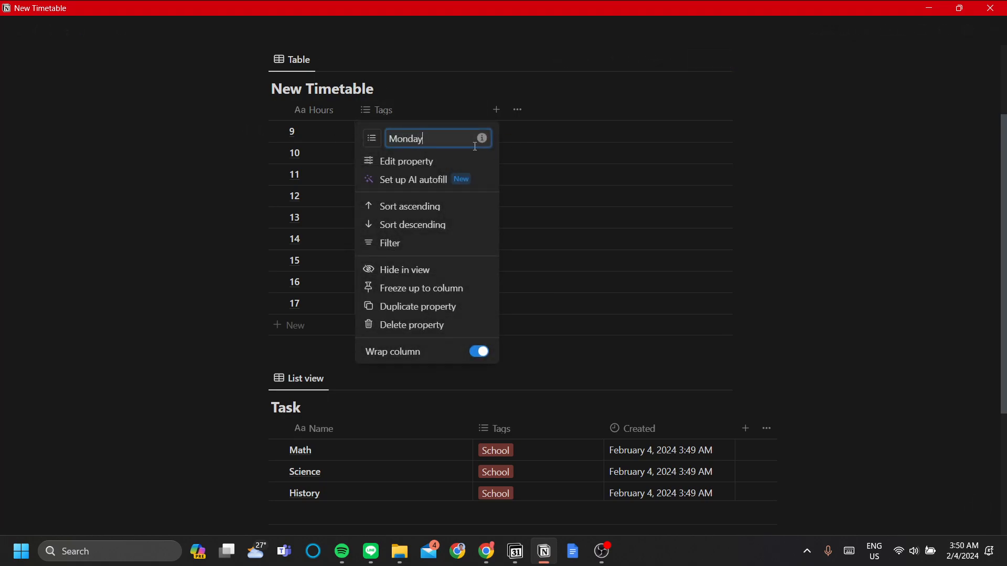
left_click(479, 161)
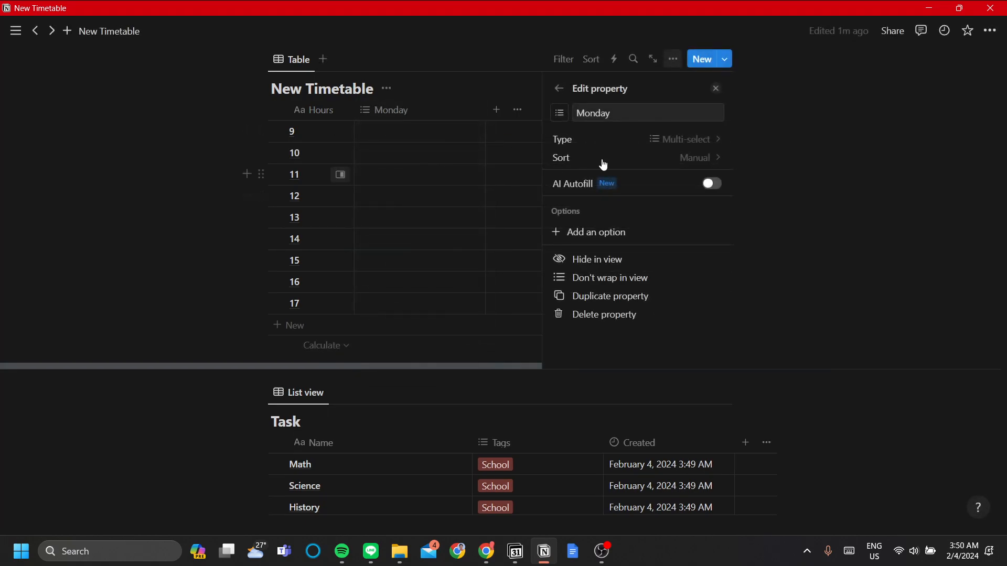
left_click(667, 140)
scroll(629, 262, "down", 3)
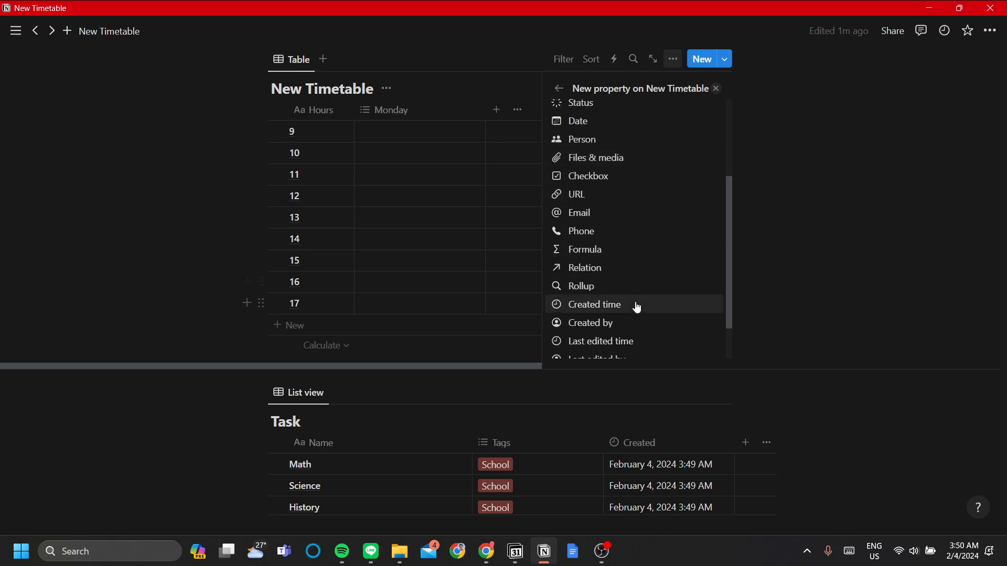
left_click(616, 268)
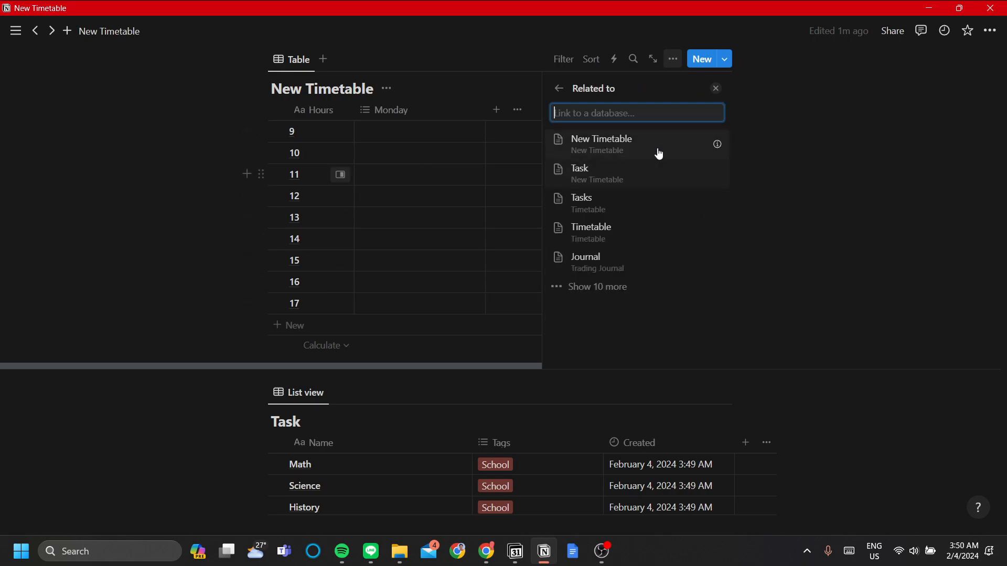
left_click(659, 174)
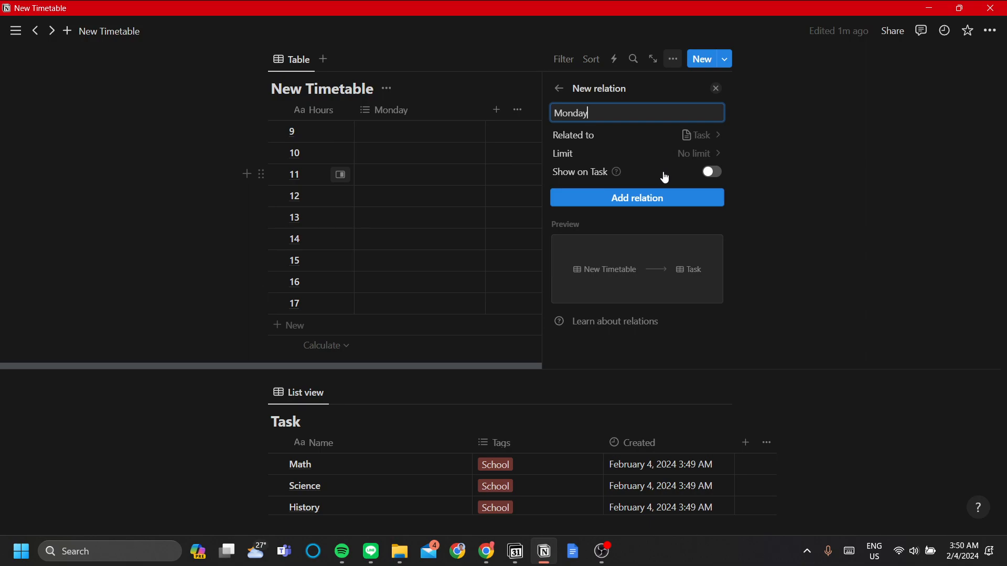
left_click(606, 199)
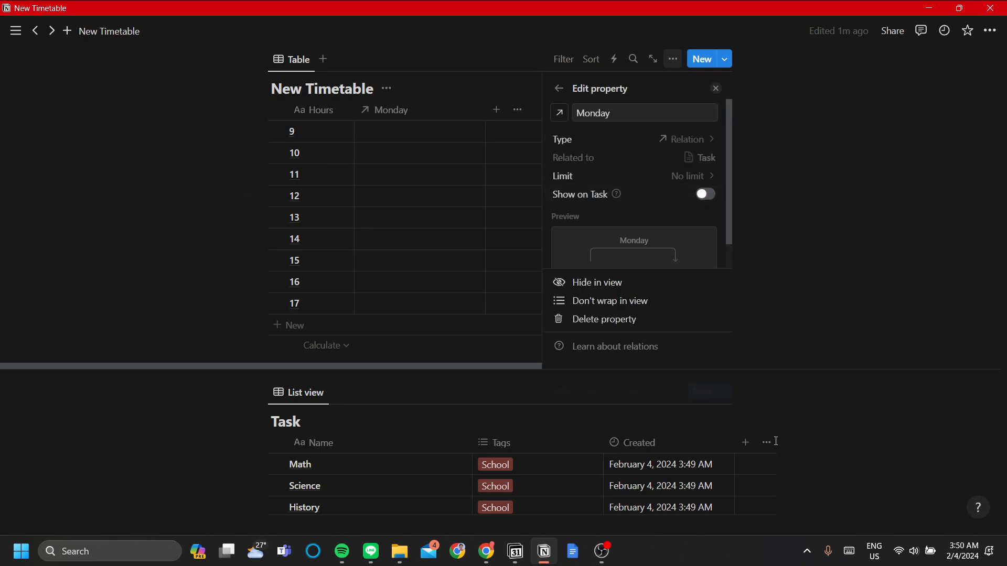
left_click(716, 88)
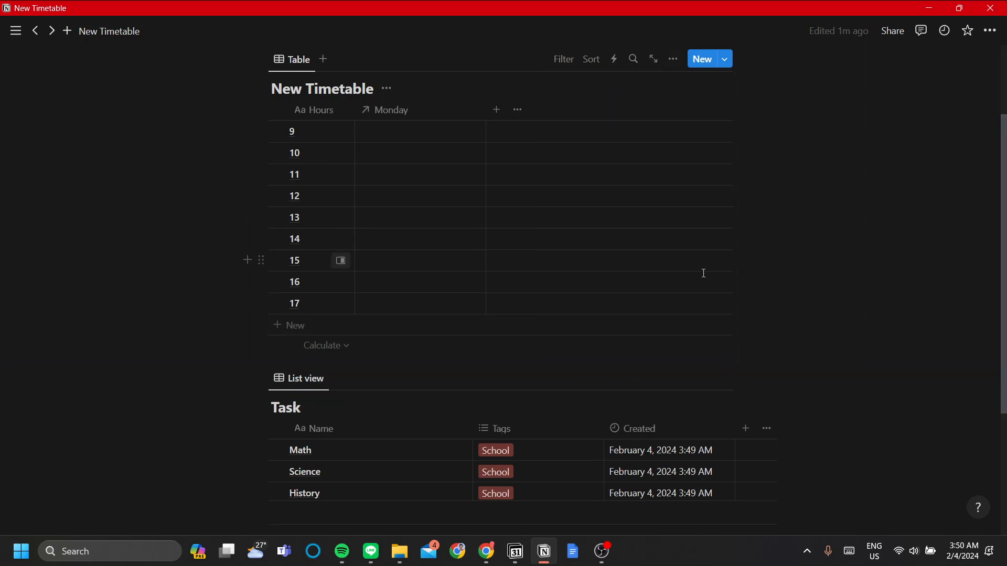
Step: Link the Math page to the hour 9 row in the Monday column
scroll(671, 278, "down", 3)
scroll(634, 289, "up", 3)
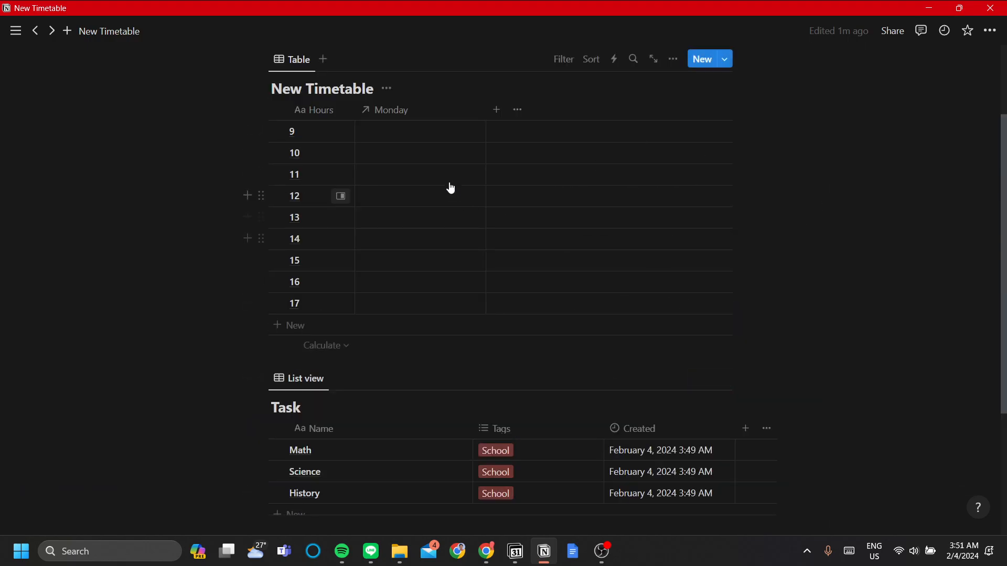
left_click(462, 134)
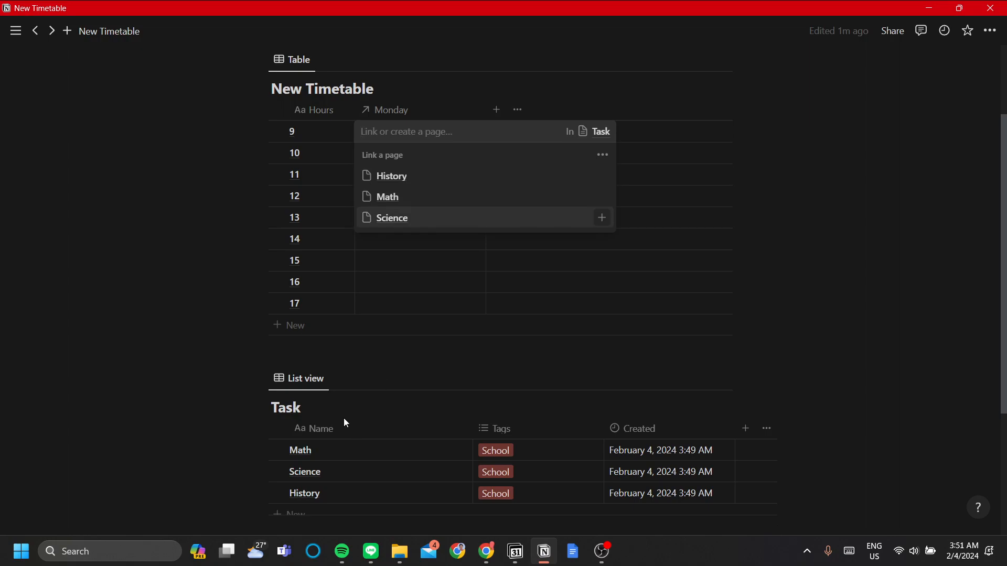
left_click(432, 201)
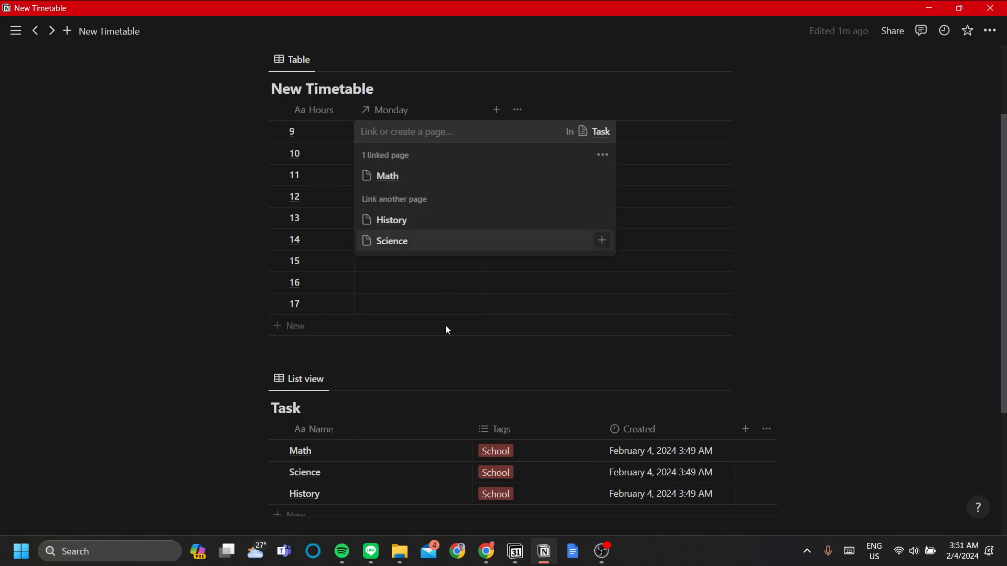
key("Escape")
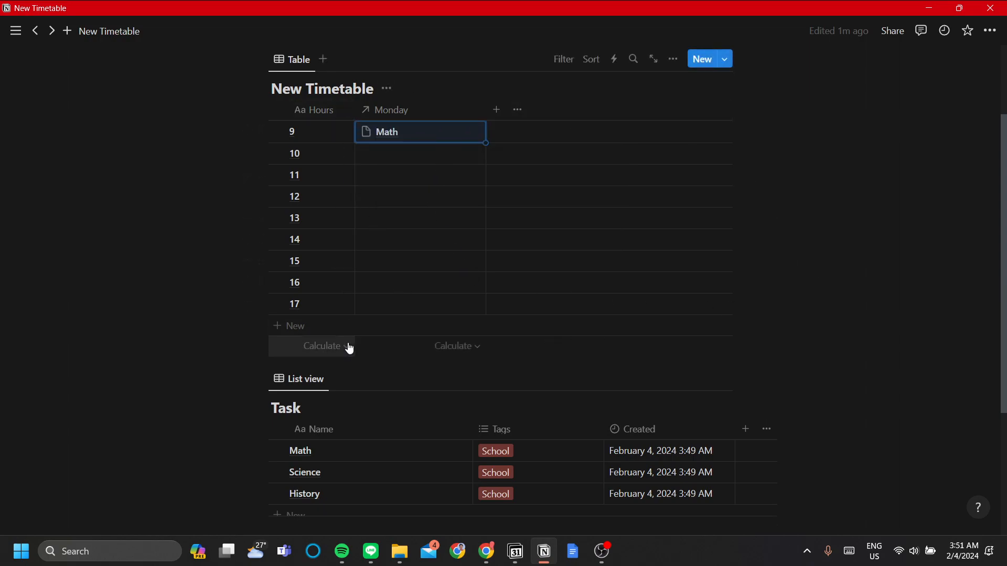
Step: Link the History page to the hour 14 row in the Monday column
scroll(476, 297, "down", 1)
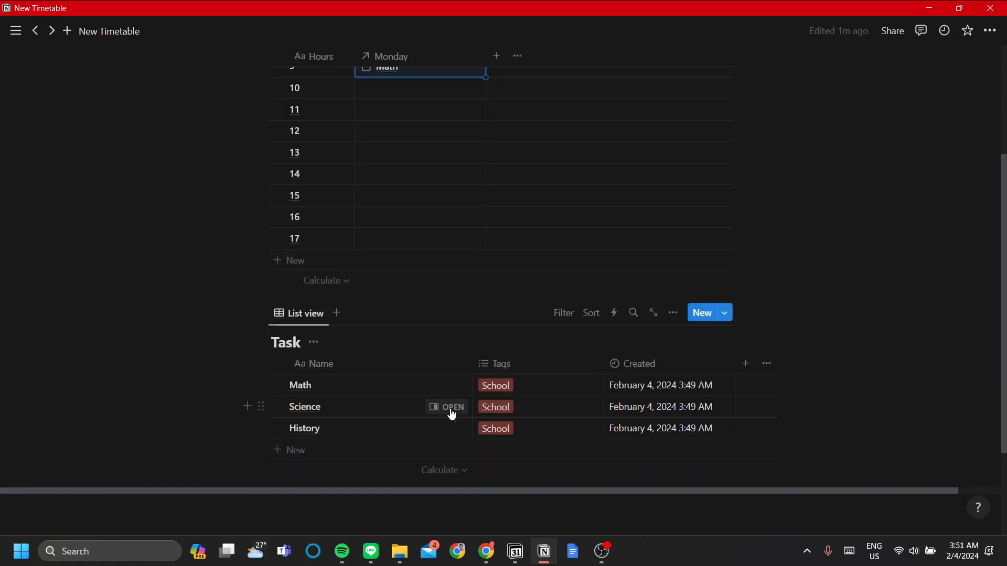
scroll(430, 393, "down", 1)
scroll(419, 336, "up", 2)
left_click(447, 239)
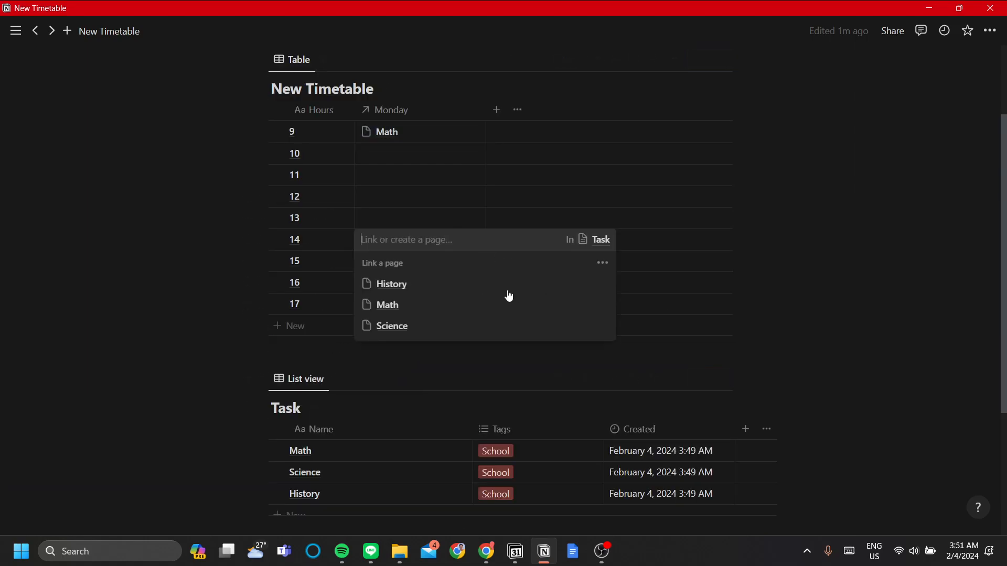
left_click(440, 286)
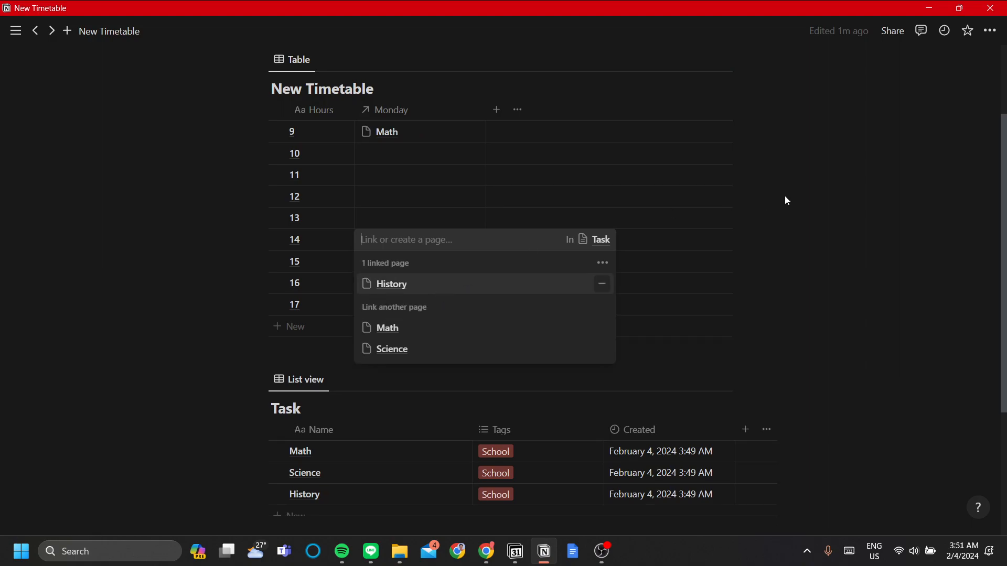
key("Escape")
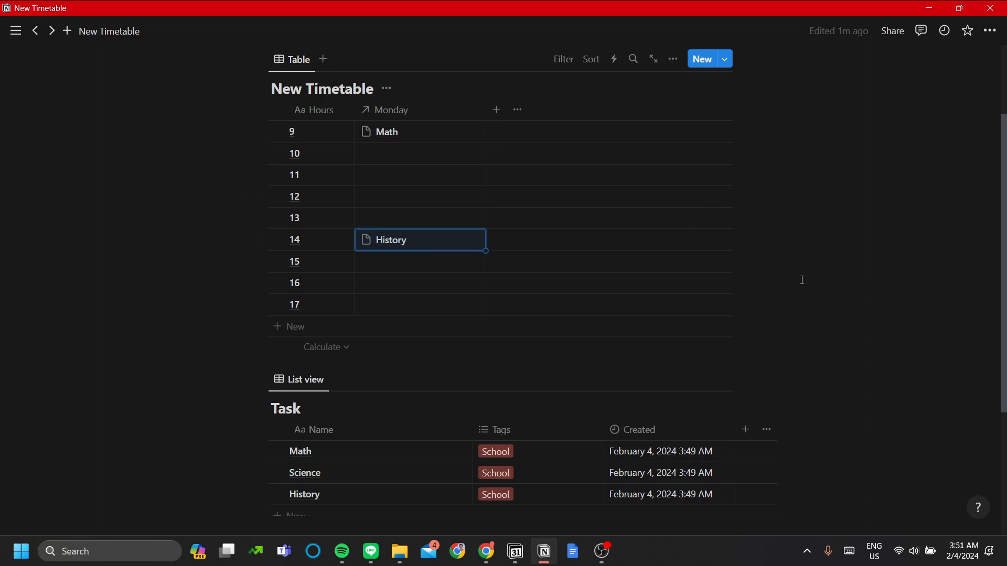
Step: Open the Math page linked in the Monday column at hour 9 to view its properties
scroll(801, 280, "up", 2)
scroll(768, 266, "down", 2)
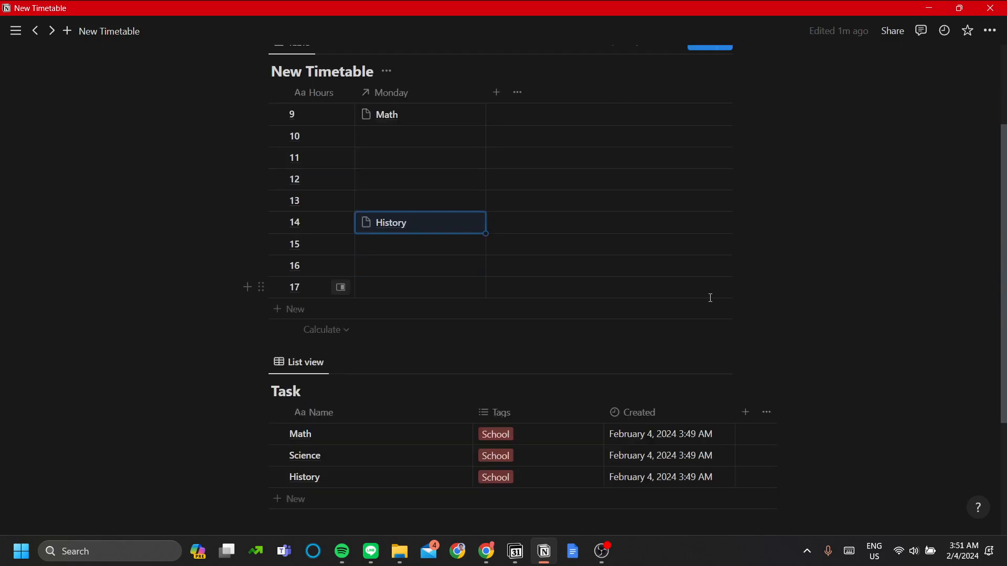
left_click(835, 229)
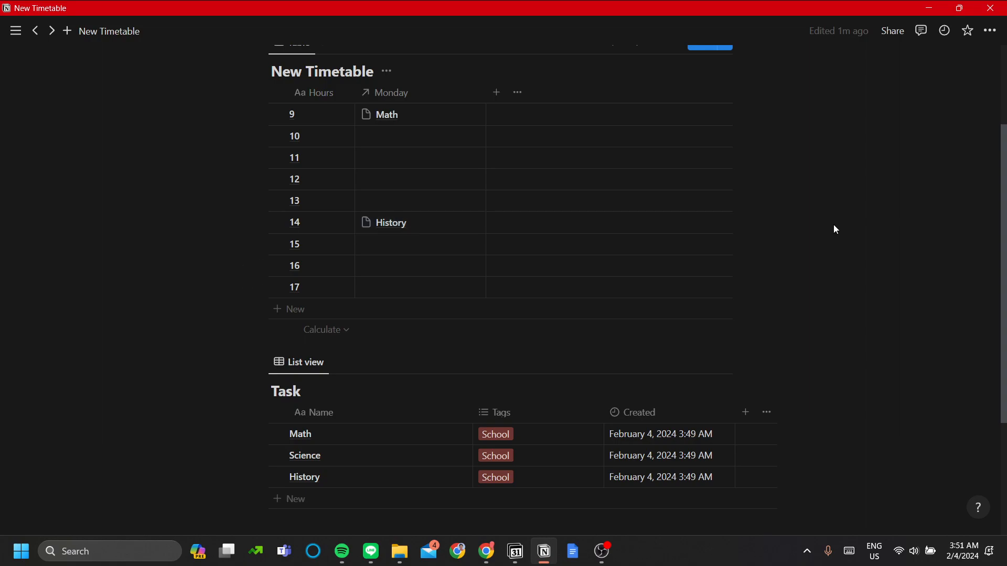
scroll(802, 341, "up", 2)
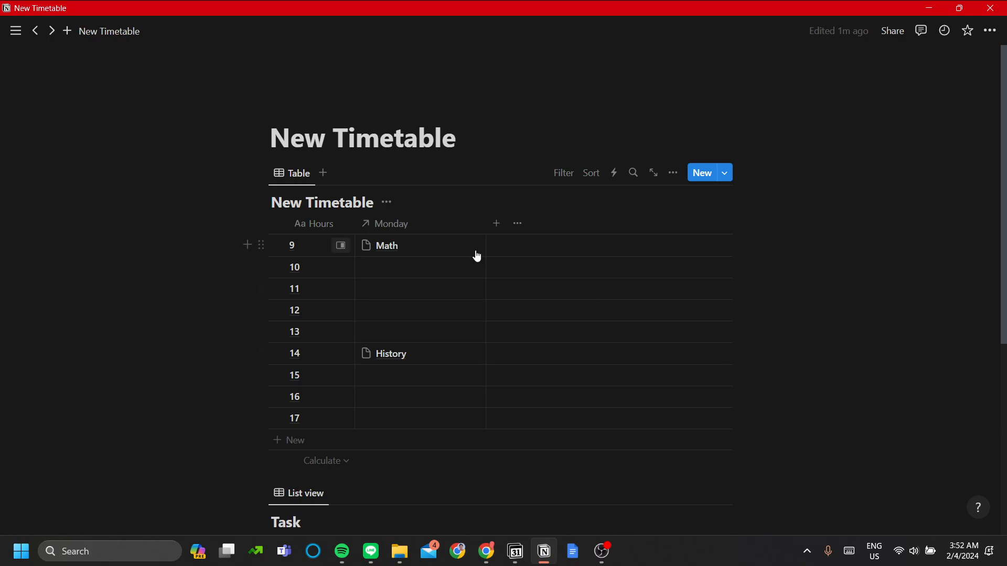
left_click(401, 252)
left_click(403, 299)
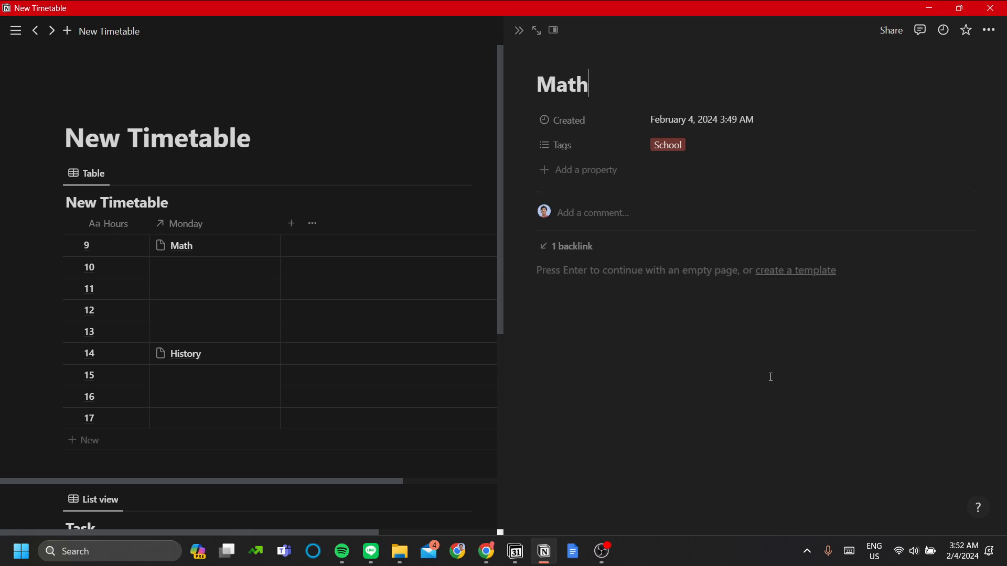
Step: View the Math page in full and go back through the Task database to the New Timetable page
left_click(534, 30)
left_click(159, 32)
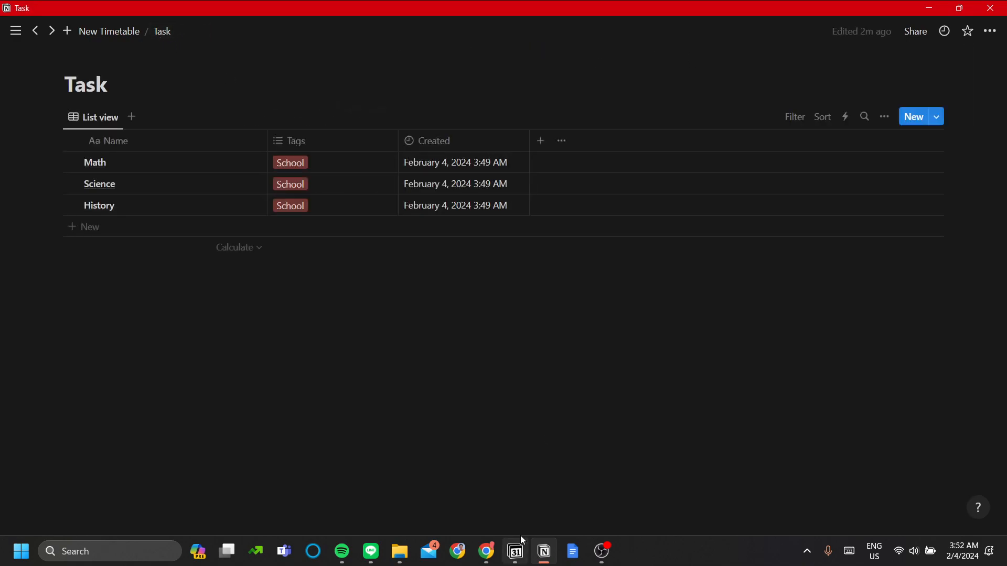
left_click(128, 31)
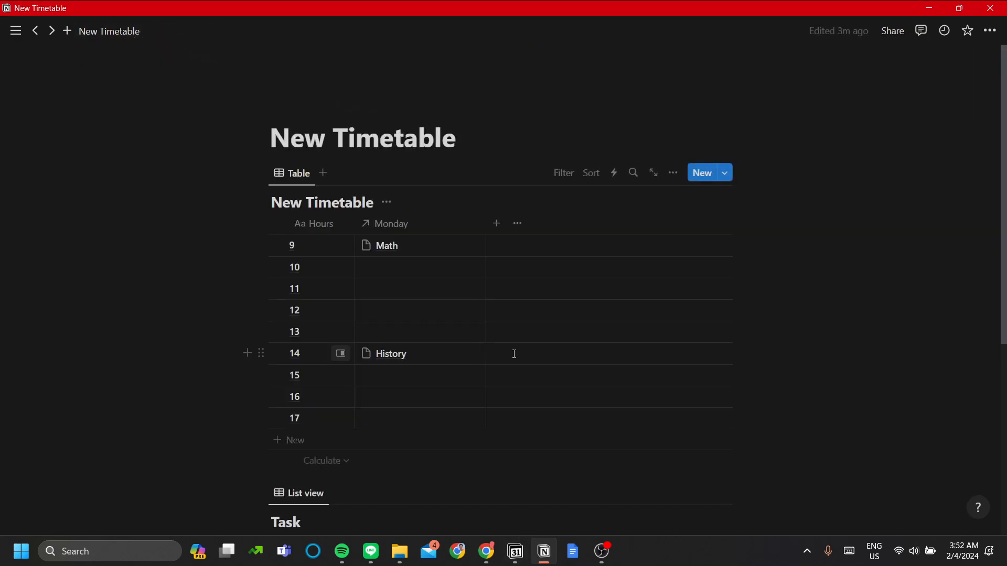
scroll(512, 417, "down", 1)
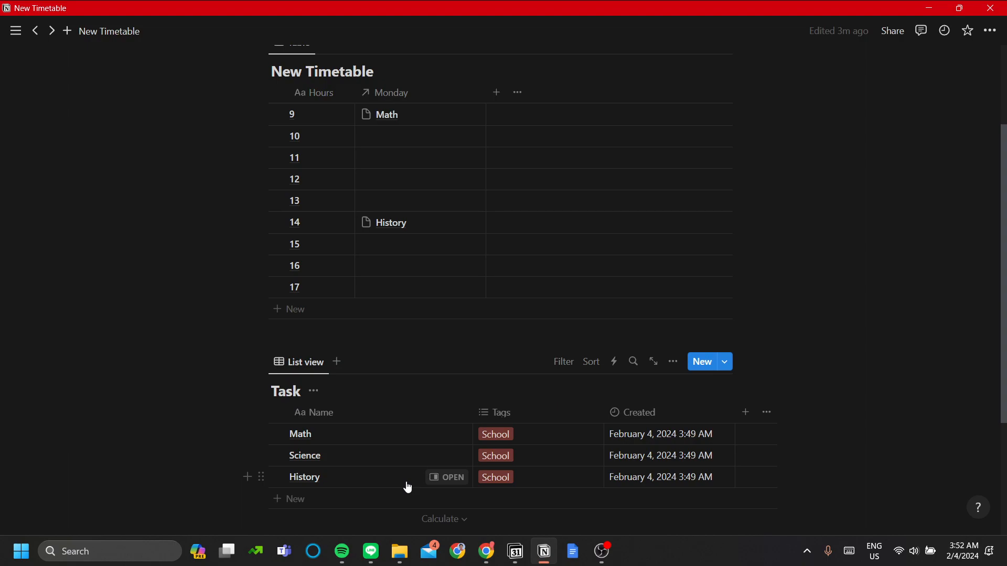
Step: Switch to Notion Calendar and create an event titled "Math" on Wed Feb 7 starting at 9AM
left_click(515, 551)
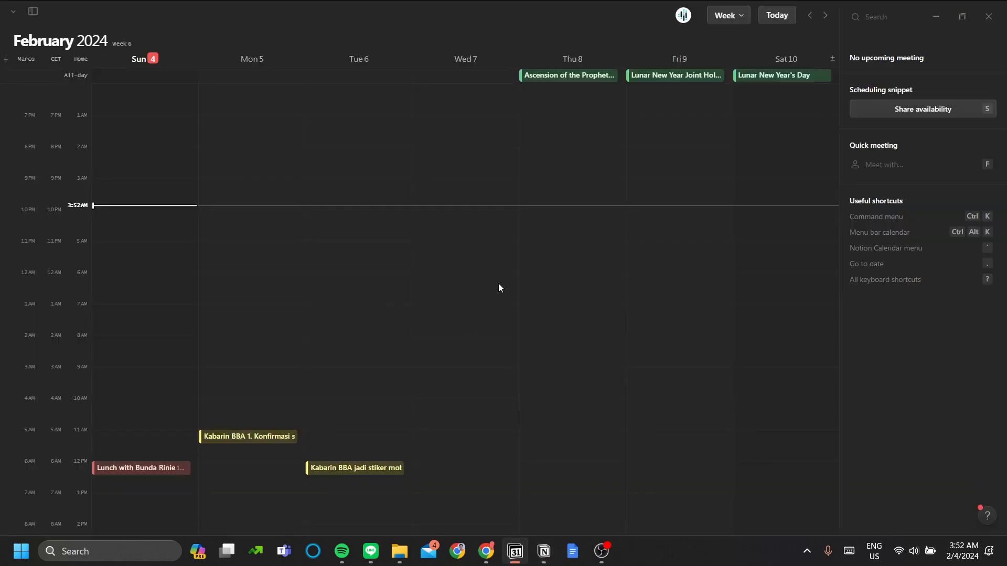
left_click(544, 552)
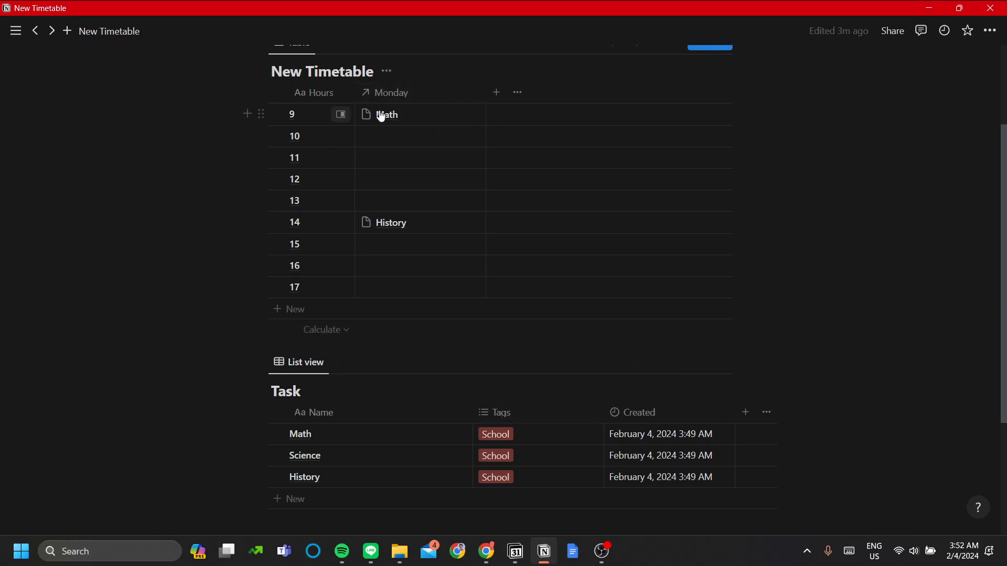
left_click(515, 551)
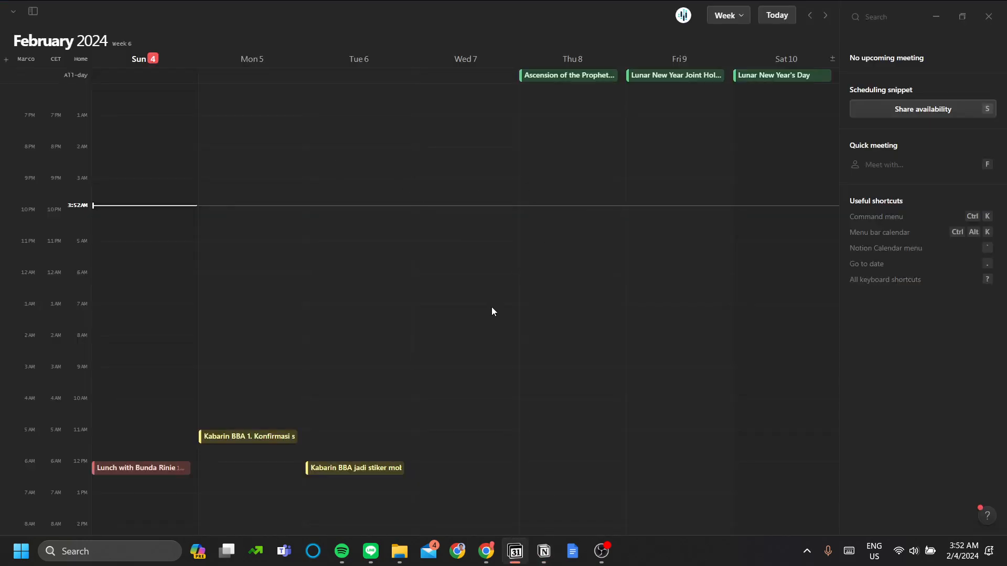
scroll(259, 278, "down", 5)
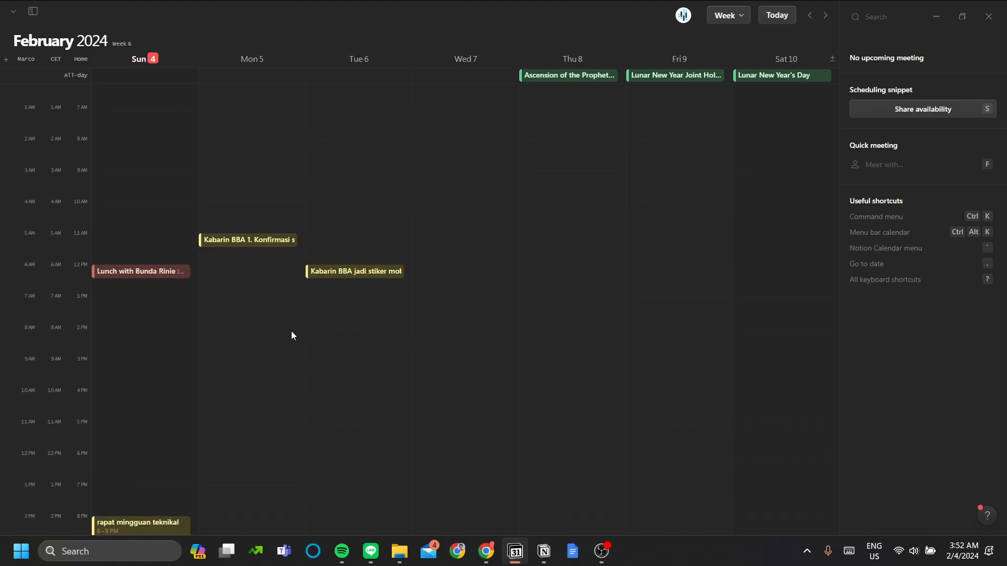
scroll(472, 273, "up", 2)
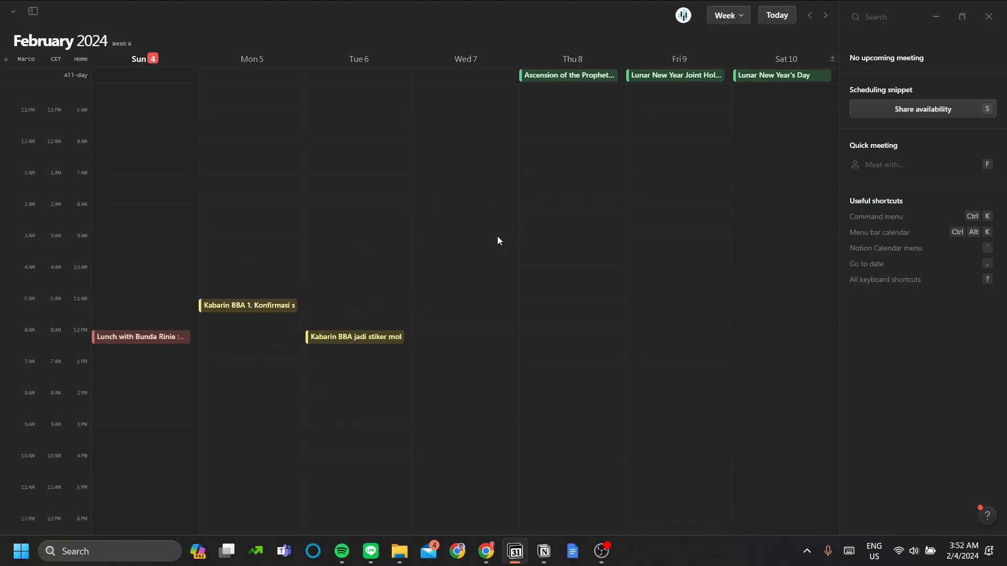
left_click(476, 243)
key("Escape")
left_click(505, 238)
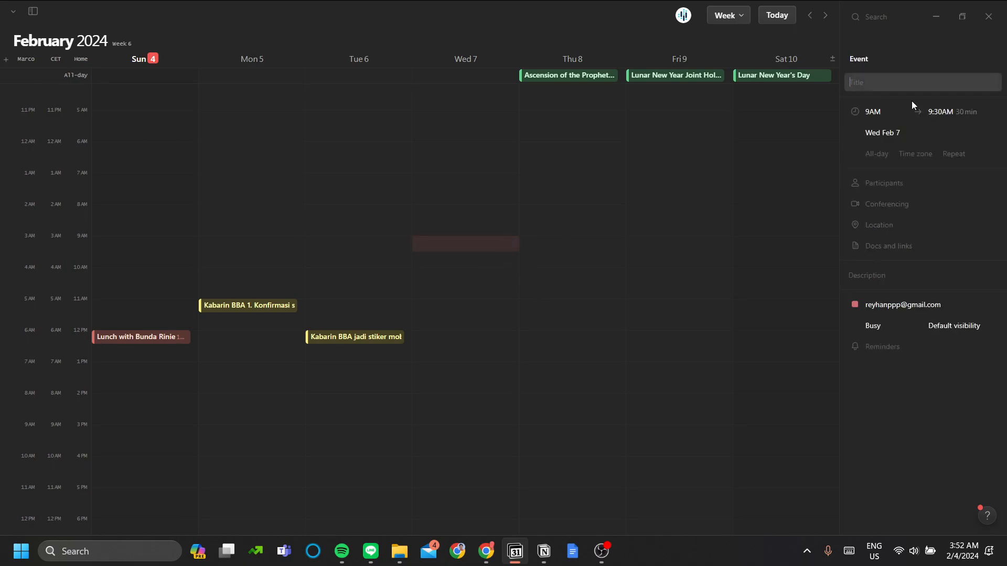
type("Math")
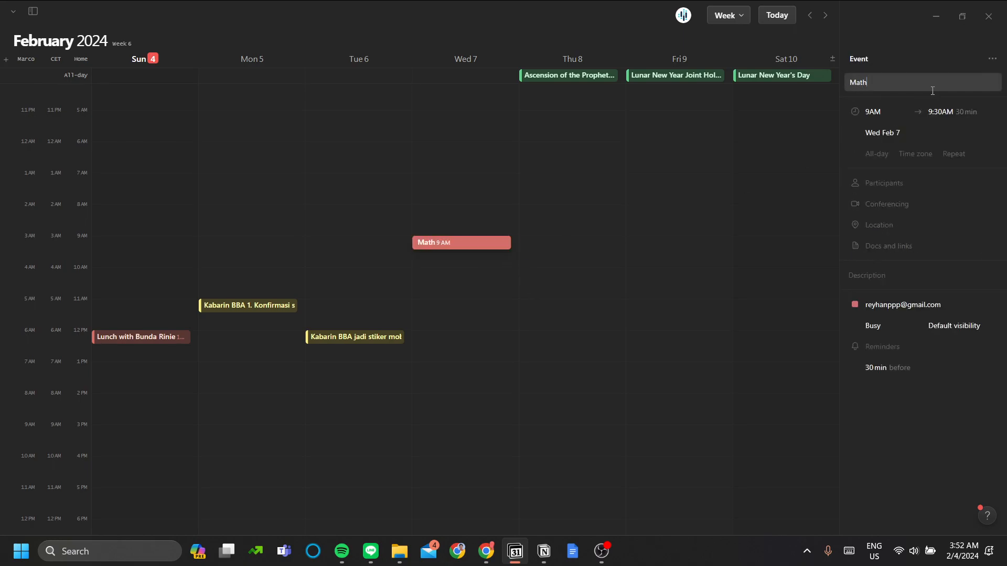
Step: Set the Math event's end time to 11AM
left_click(946, 113)
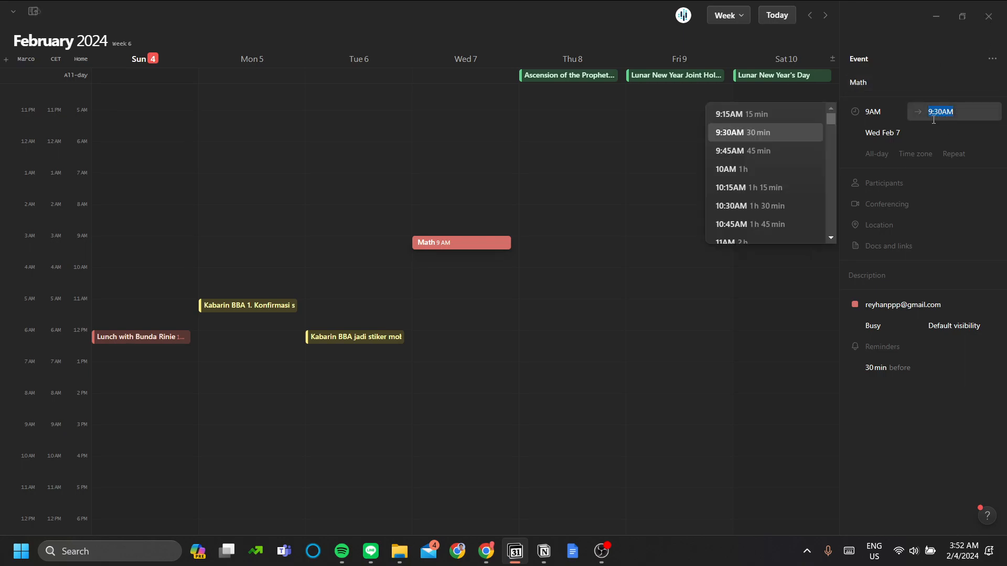
type("1PM1")
left_click(816, 115)
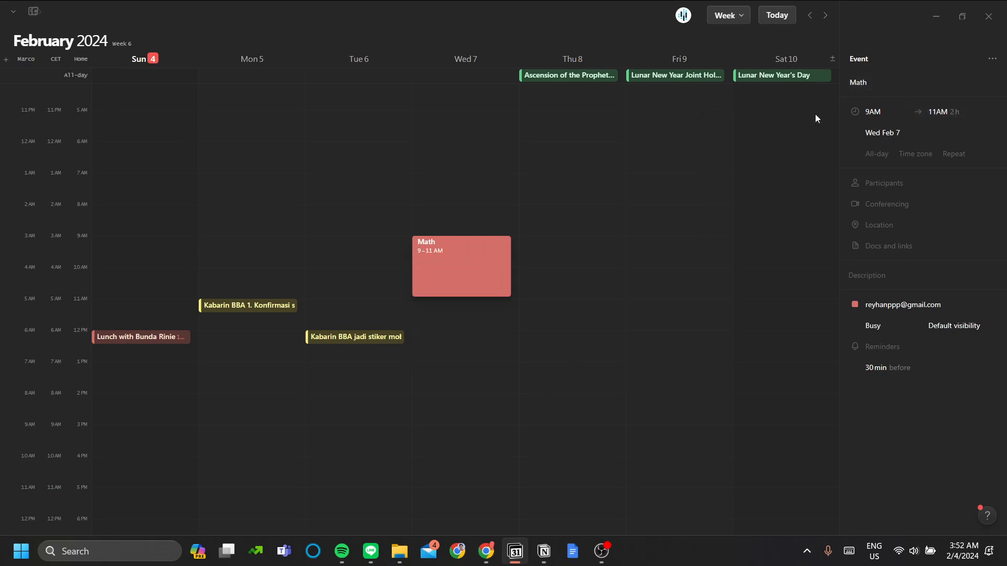
Step: Make the Math event repeat every week on Wed
left_click(958, 160)
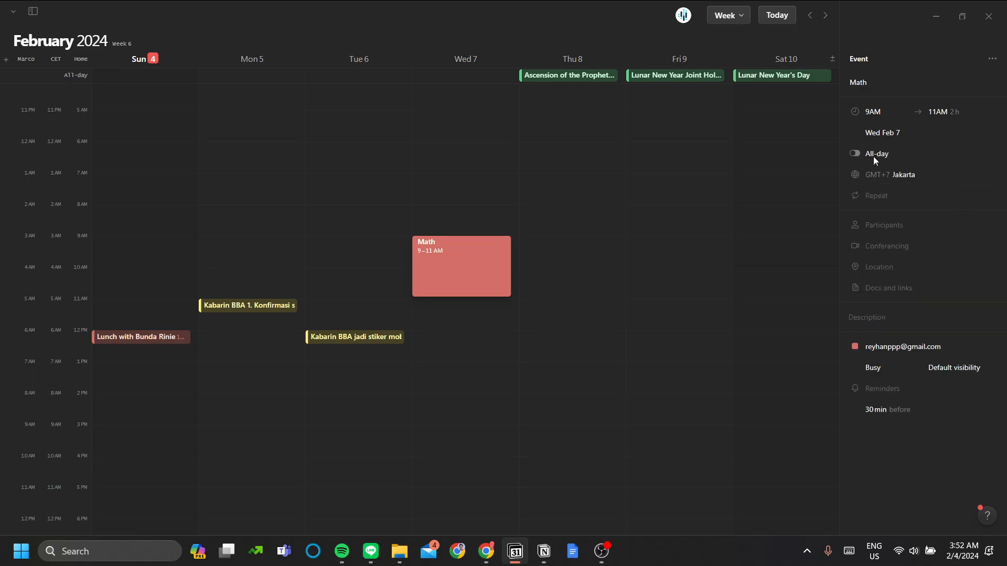
left_click(892, 196)
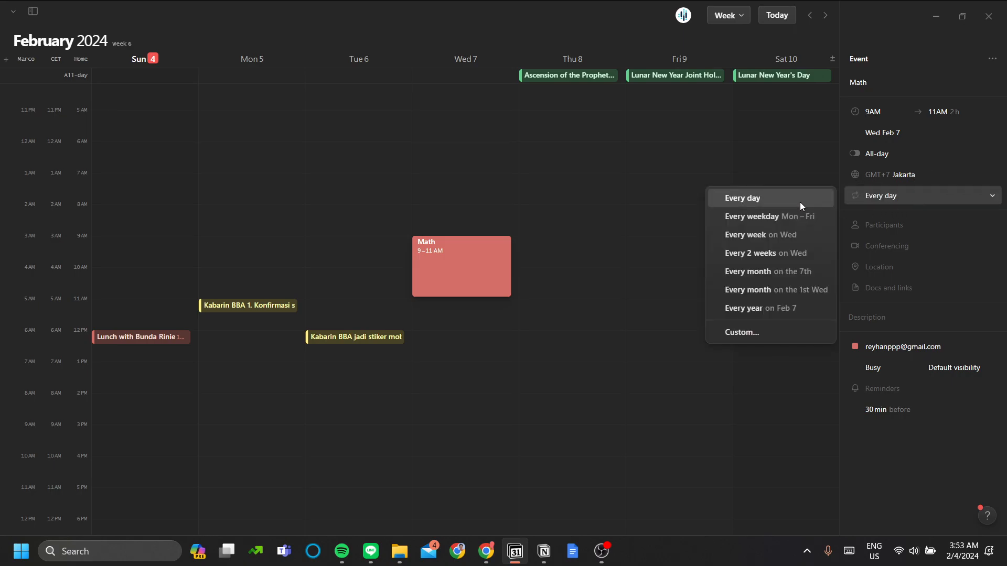
left_click(803, 236)
key("Escape")
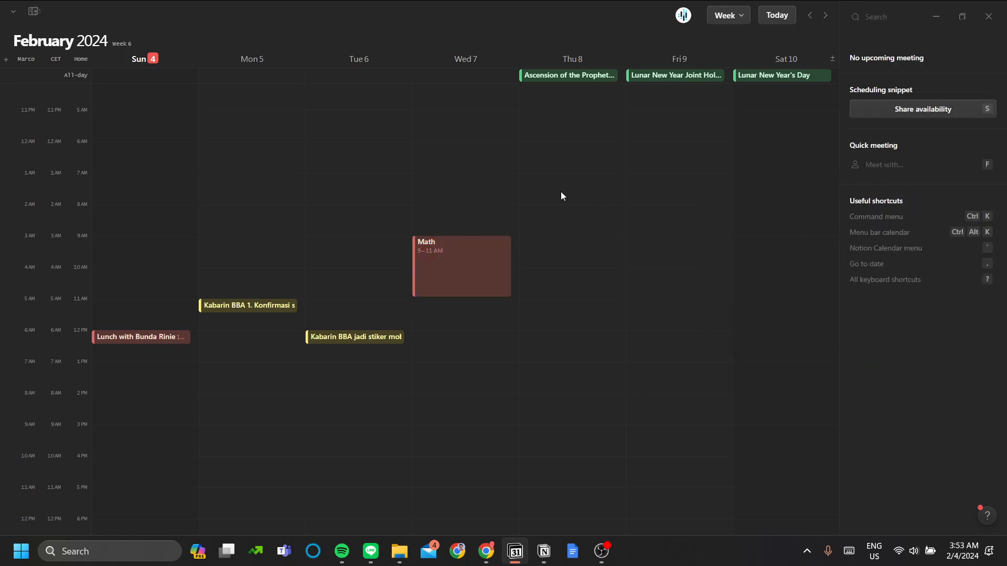
Step: Browse the following weeks through late March to check the repeating Math event, and return to the current week
left_click(825, 15)
left_click(826, 16)
left_click(825, 15)
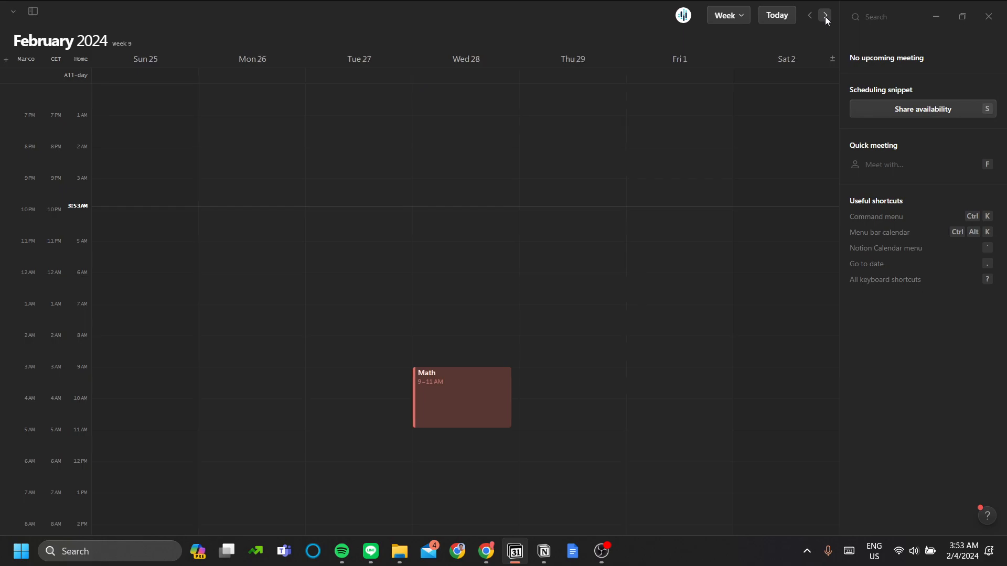
left_click(825, 16)
left_click(826, 15)
left_click(825, 15)
left_click(825, 15)
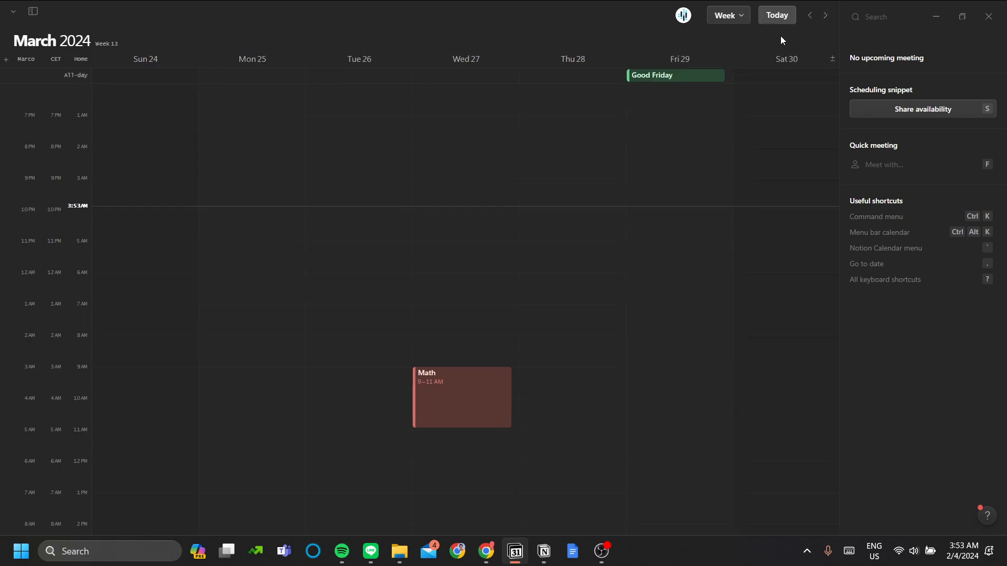
left_click(777, 15)
scroll(567, 282, "down", 5)
scroll(795, 338, "up", 4)
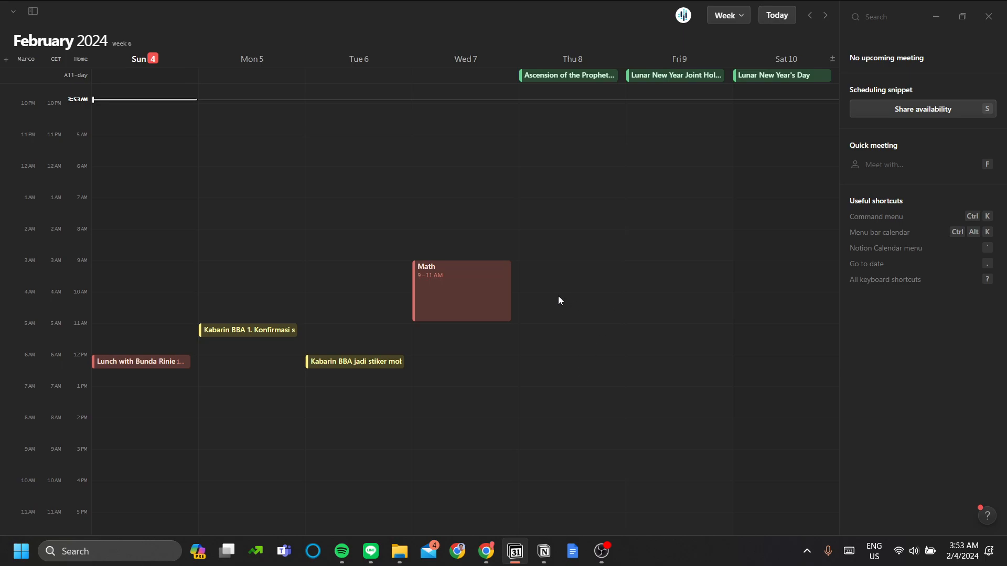
Step: Open the Math event on Wed Feb 7 and view its options for attaching docs and links
left_click(483, 299)
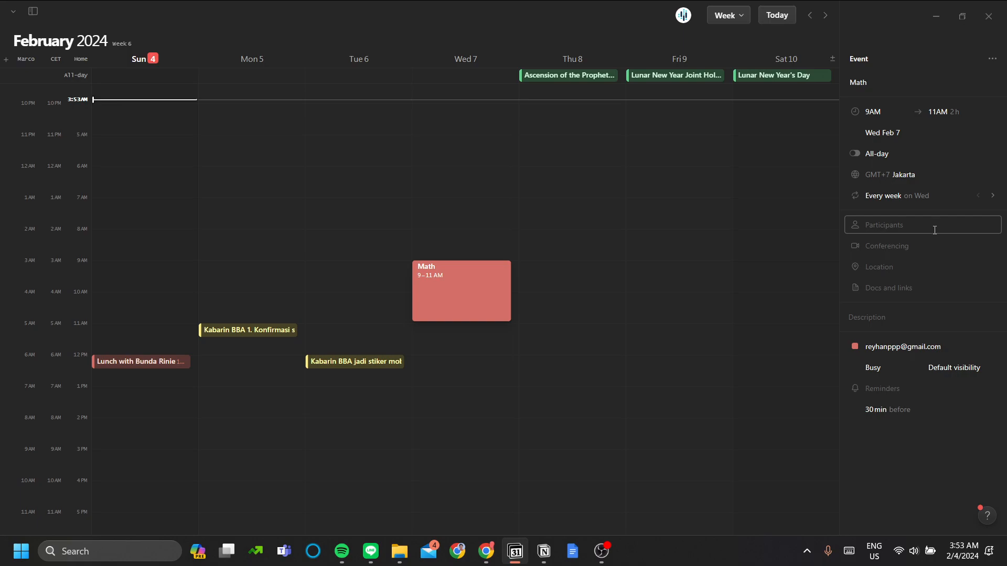
left_click(922, 291)
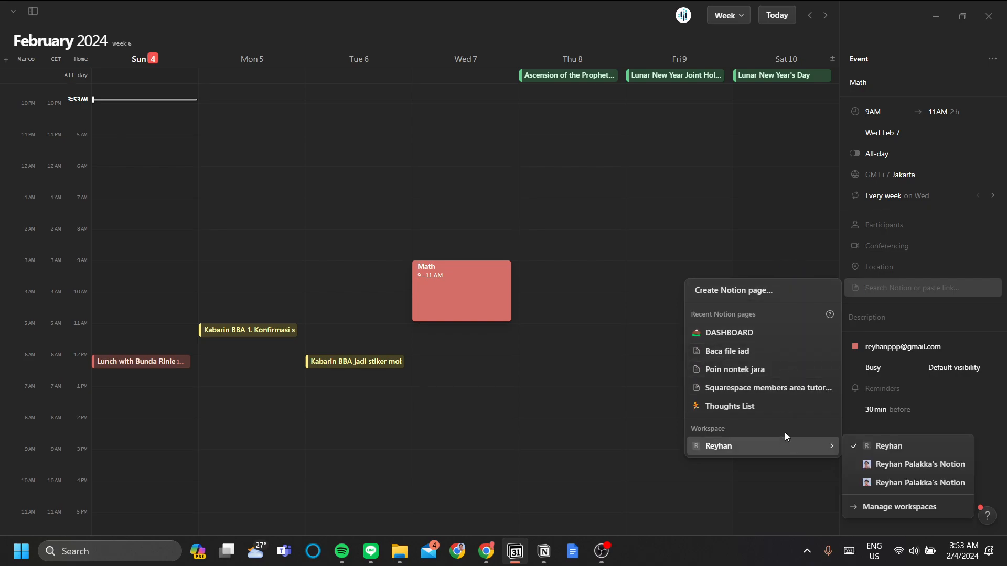
left_click(775, 225)
scroll(541, 388, "down", 2)
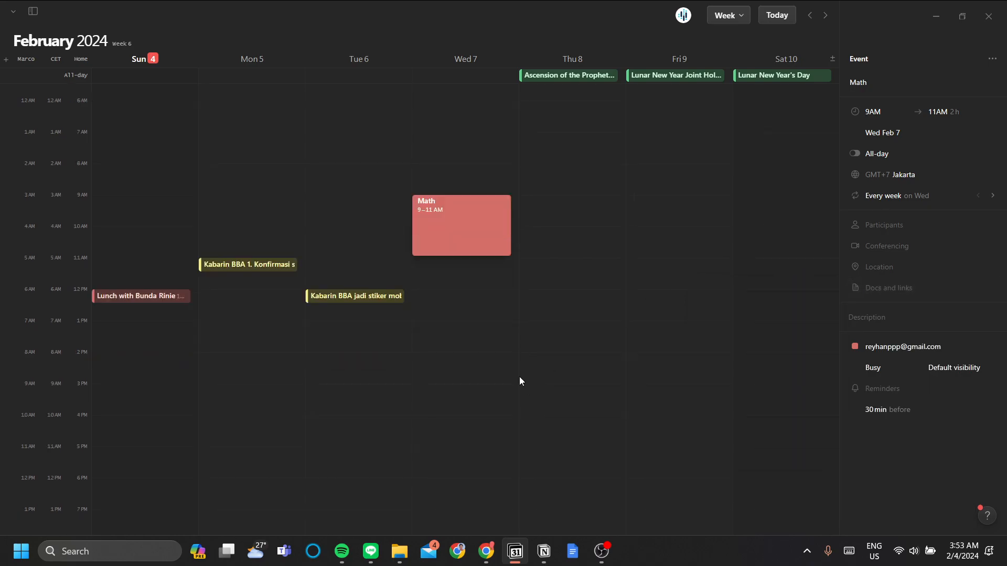
Step: Switch to Notion and copy the share link of the Math page from the Task database
left_click(544, 551)
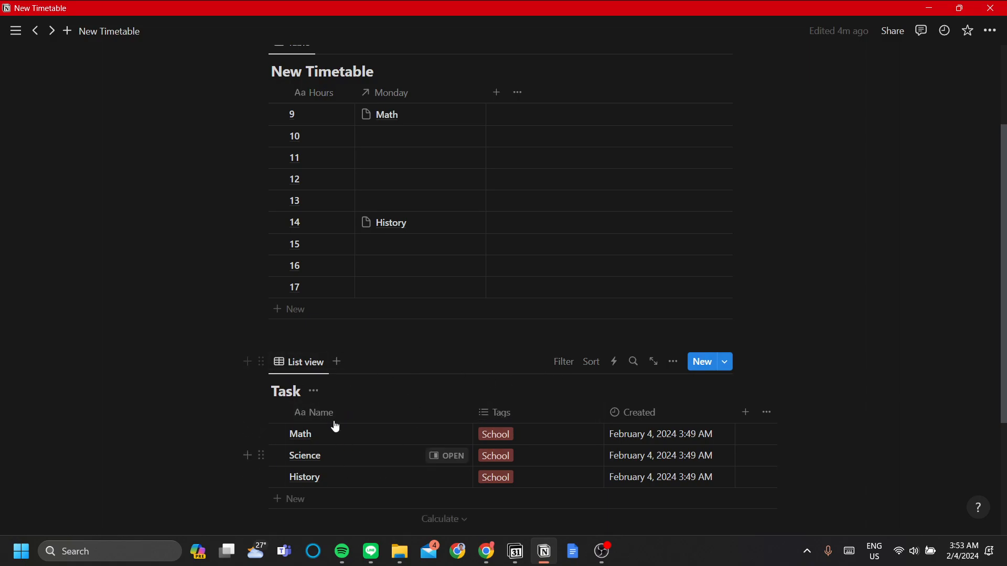
left_click(433, 435)
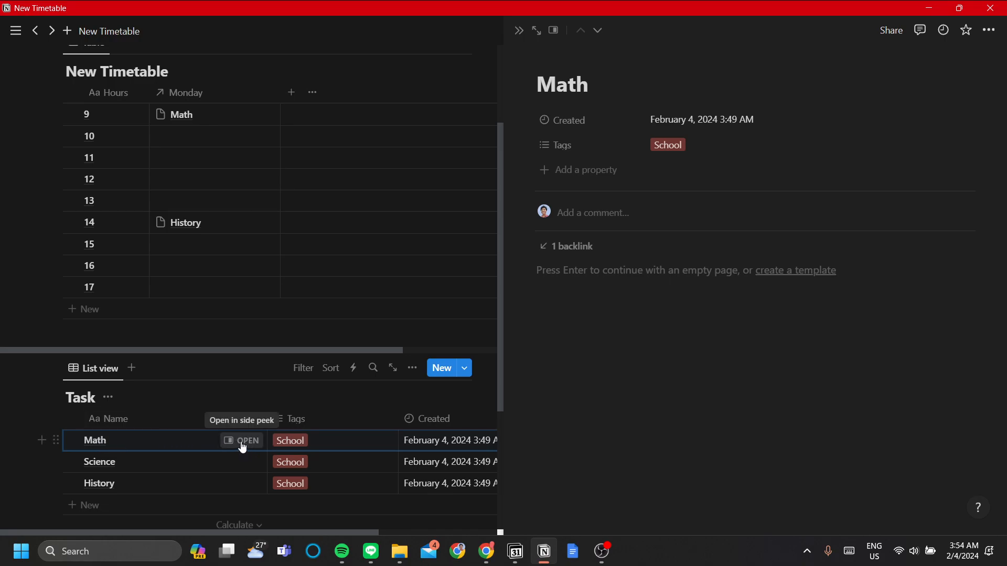
left_click(891, 36)
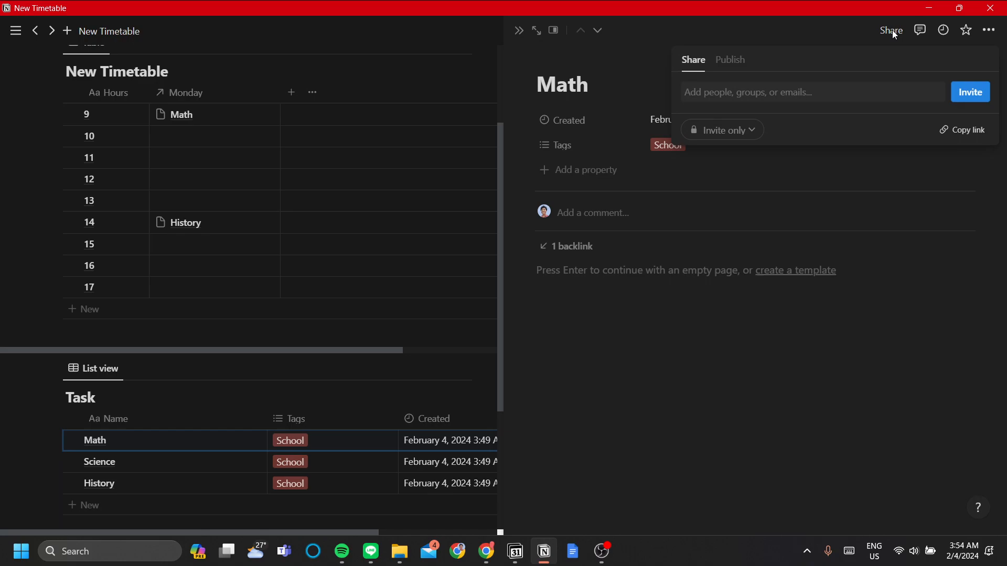
left_click(963, 131)
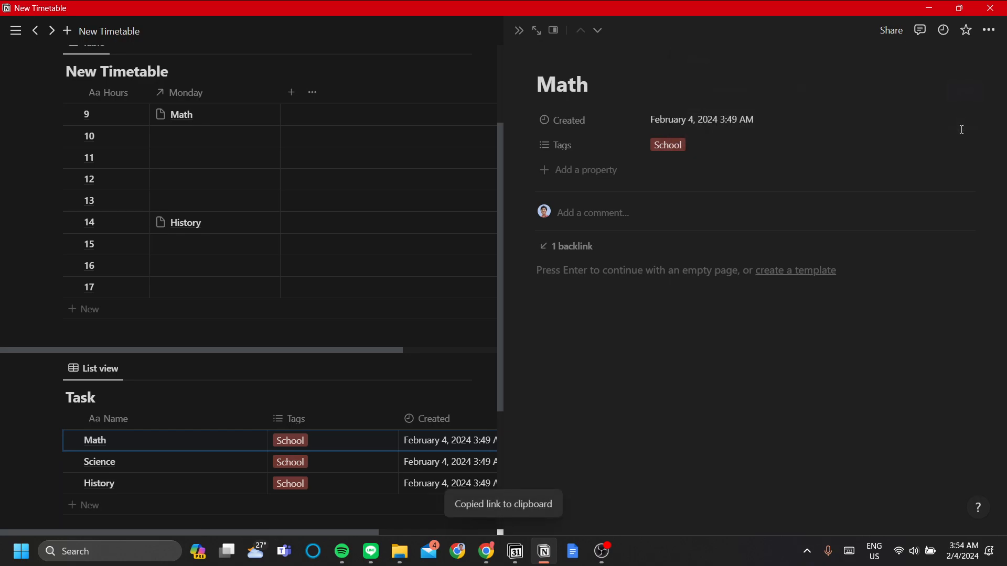
Step: Switch to Notion Calendar and attach the copied Math page link to the Math event's docs and links, saving it for this event only
left_click(516, 551)
left_click(921, 287)
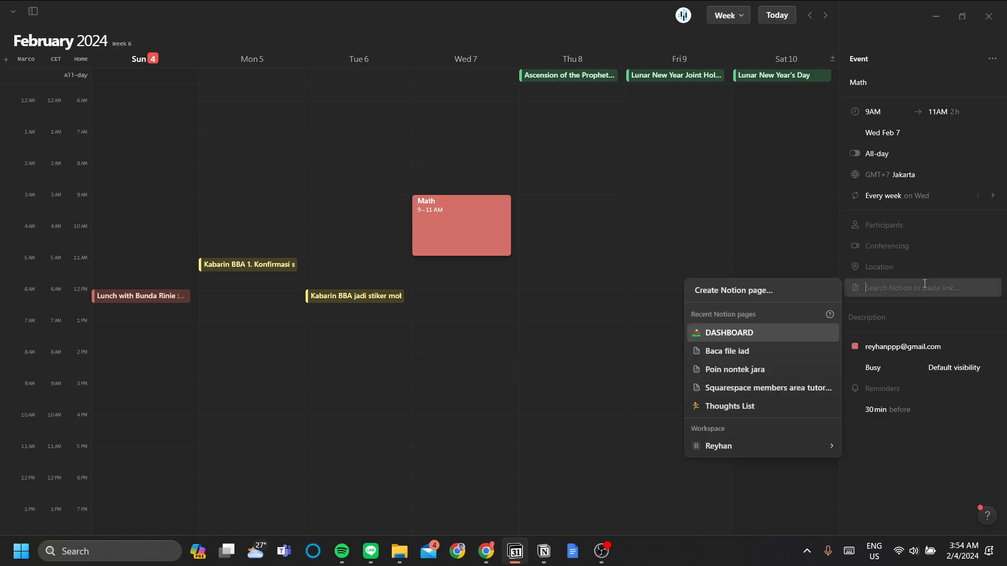
key("ctrl+v")
key("Return")
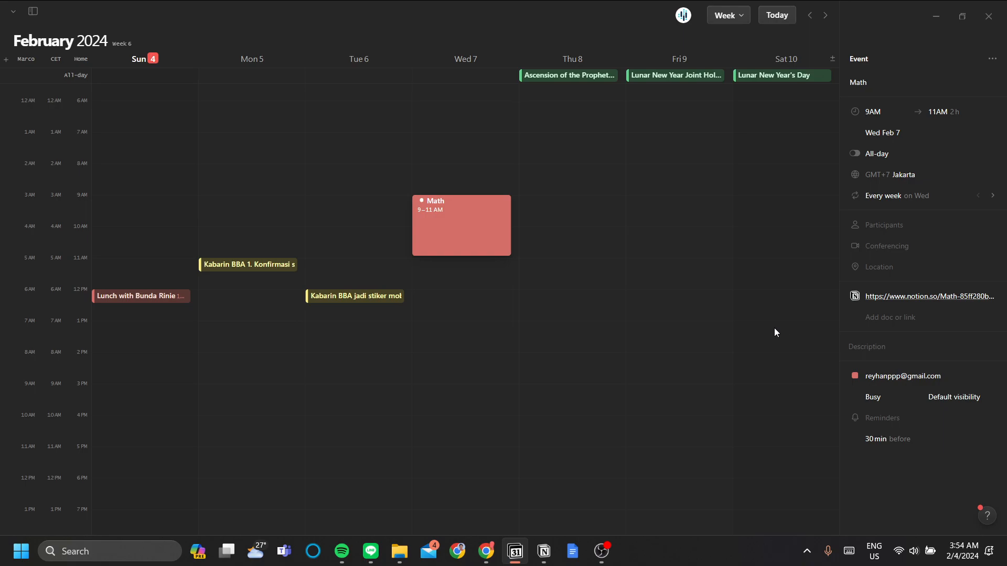
left_click(743, 211)
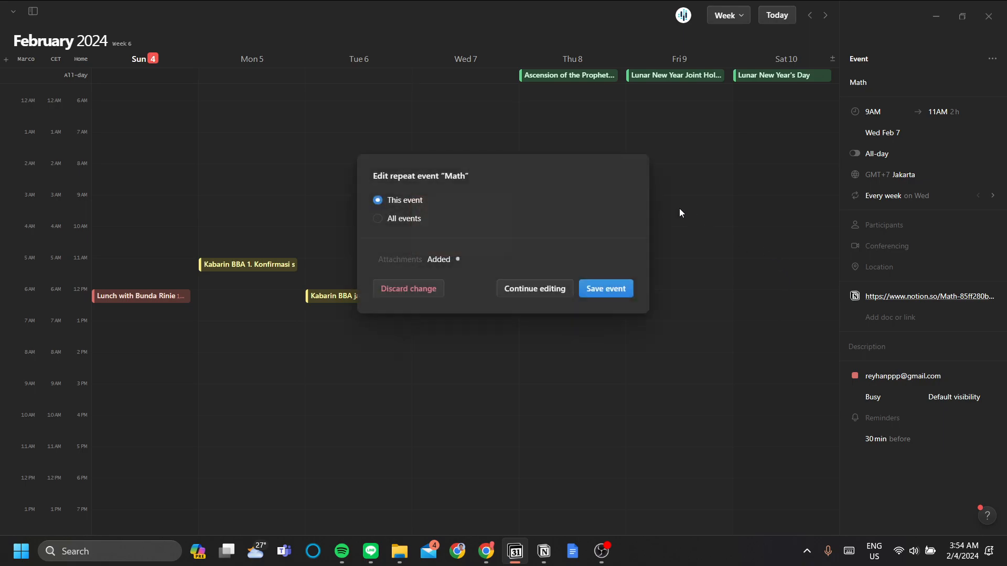
left_click(614, 291)
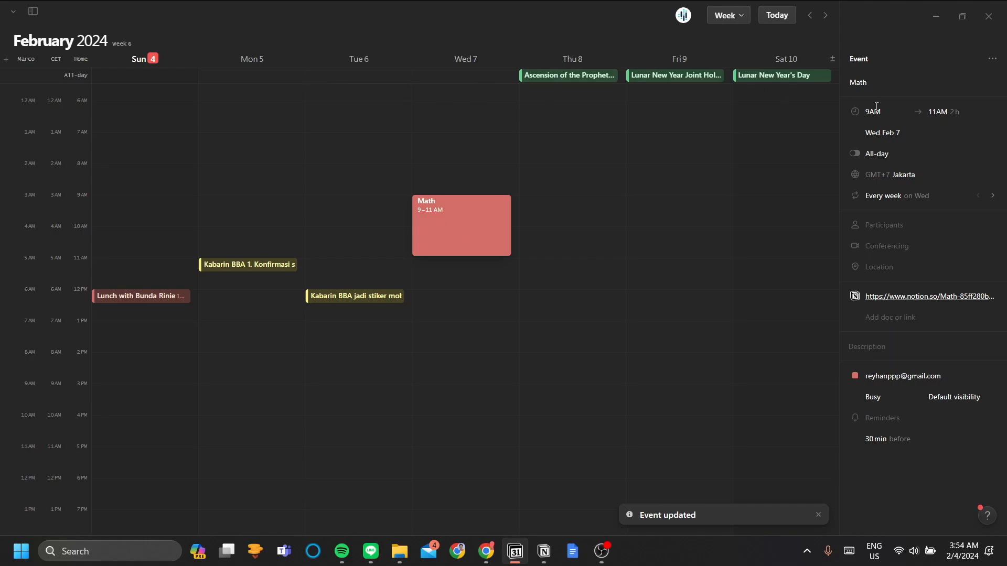
Step: Open the Notion page attached to the Math event on Wed Feb 7
left_click(825, 15)
left_click(810, 15)
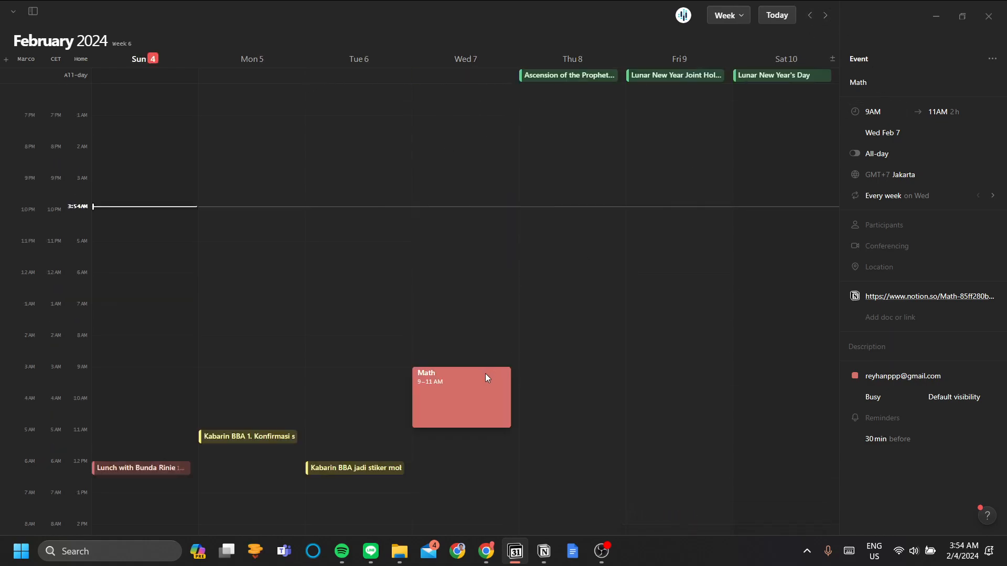
scroll(527, 339, "down", 1)
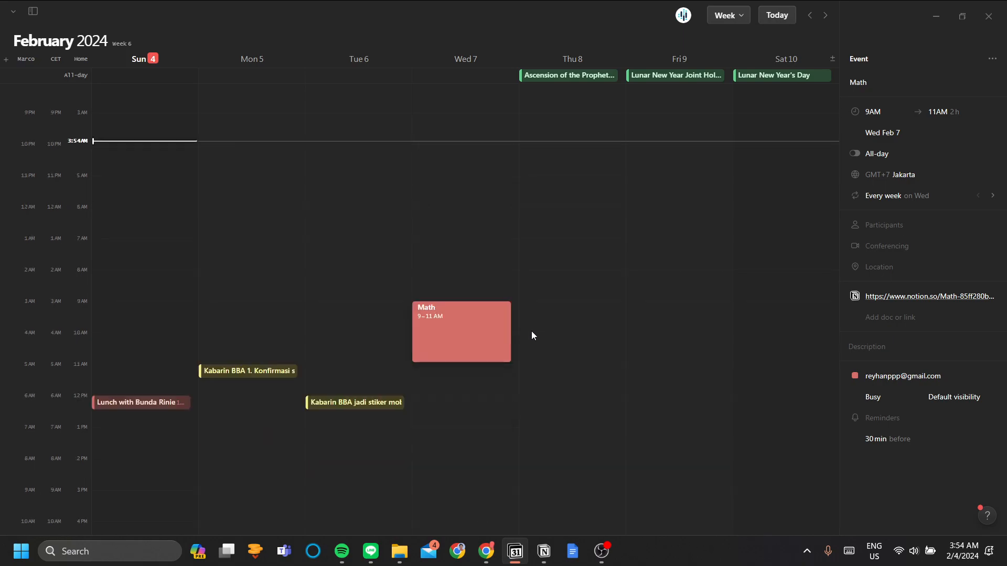
left_click(928, 303)
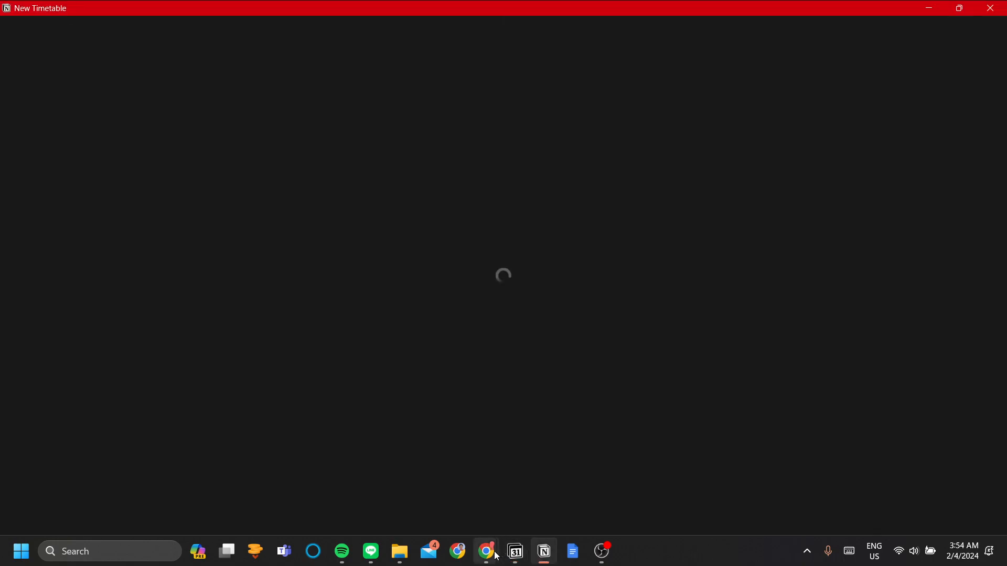
mouse_move(486, 552)
left_click(615, 440)
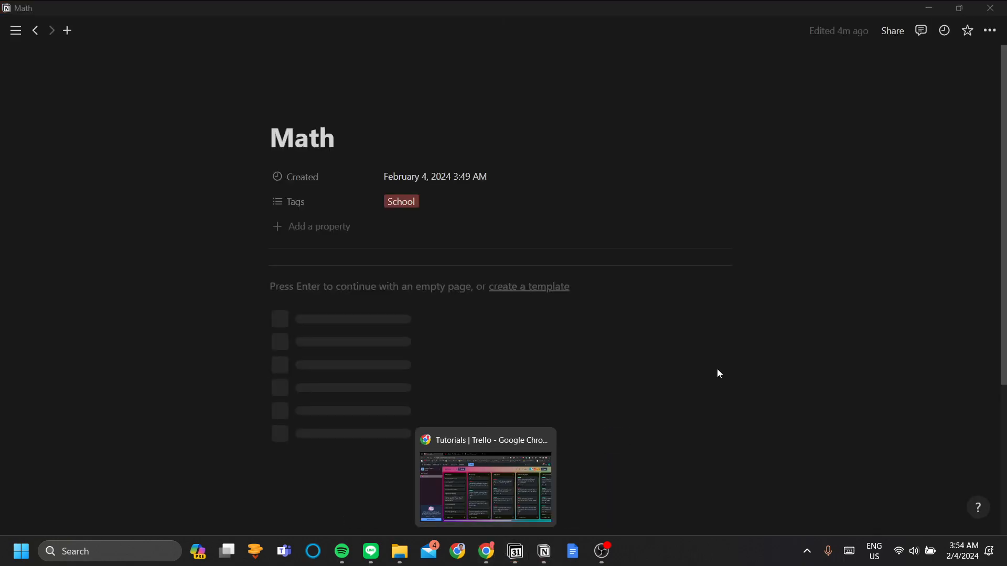
Step: Return to Notion Calendar and view the Math event's options for adding another doc, including the workspace choices
left_click(515, 552)
left_click(976, 318)
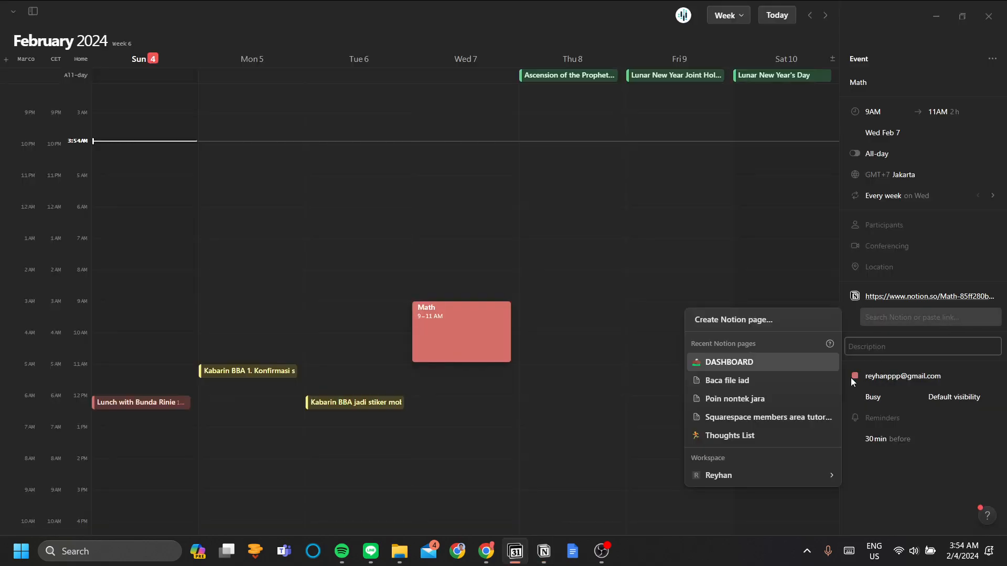
left_click(786, 322)
left_click(536, 342)
left_click(903, 316)
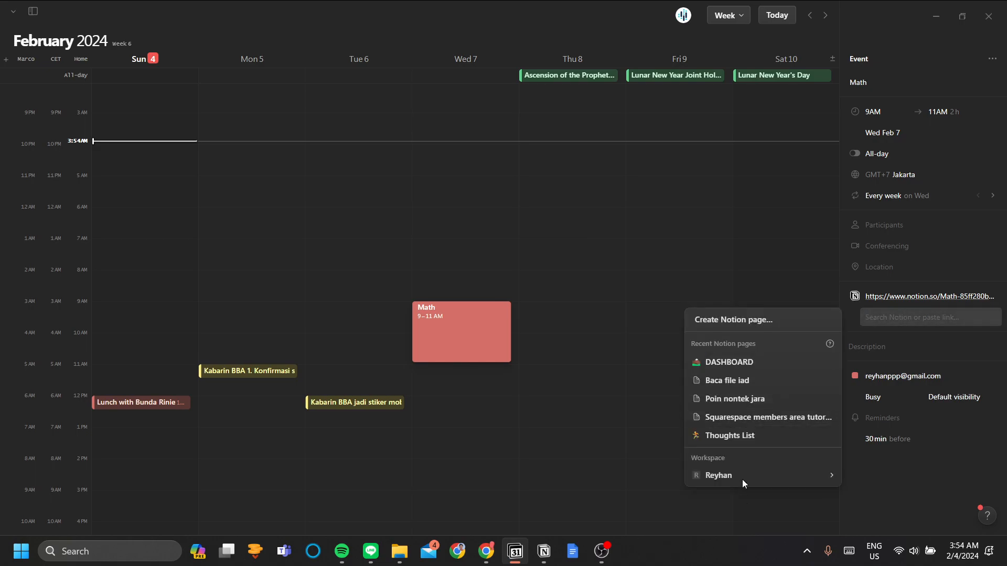
mouse_move(753, 473)
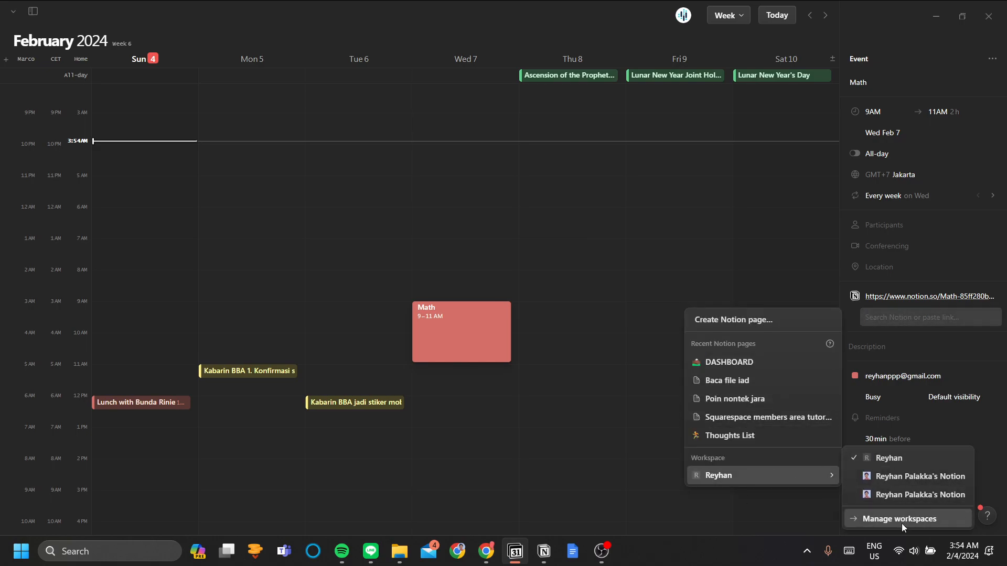
left_click(784, 284)
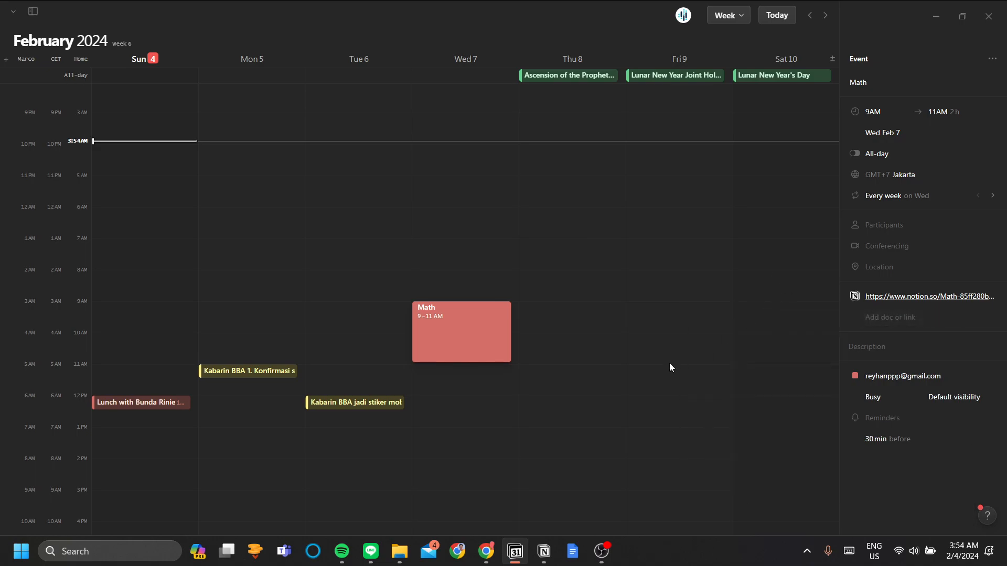